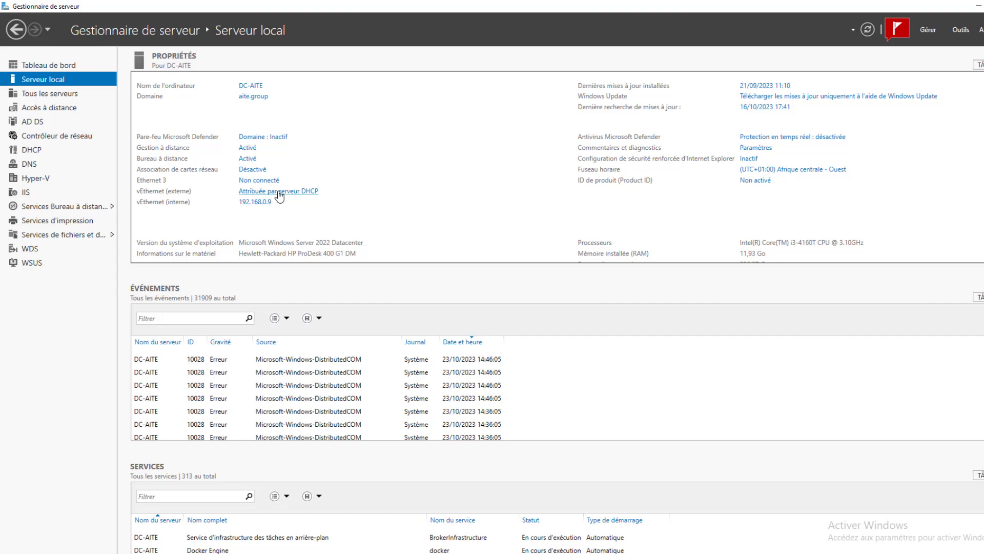
- Open Network Connections and review the external vEthernet adapter's details, showing 192.168.1.159
click(297, 194)
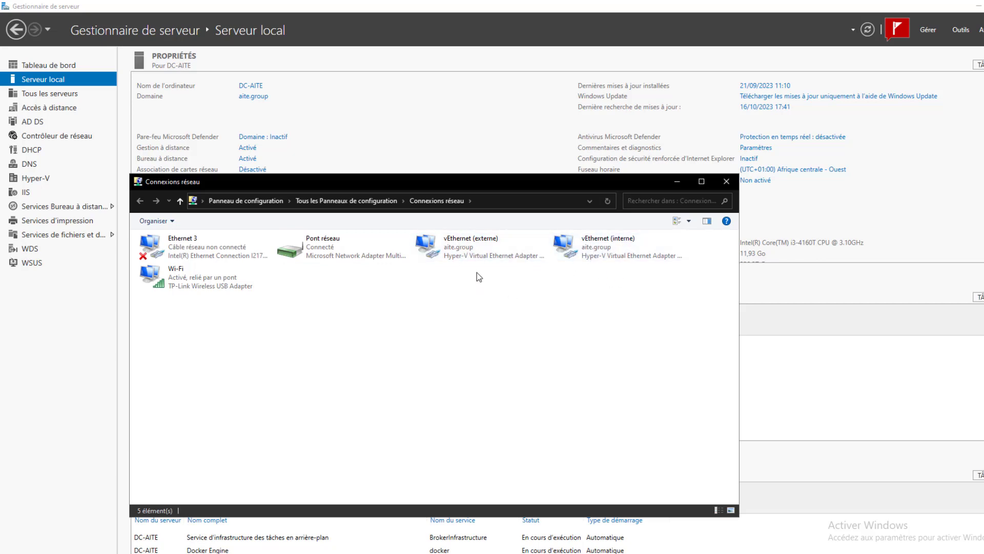
click(472, 249)
right_click(471, 248)
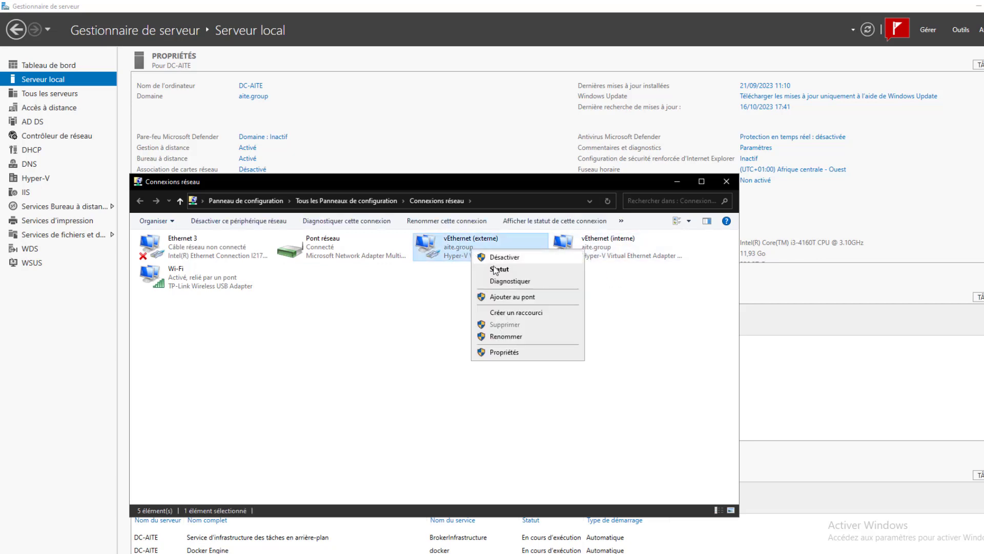
click(505, 277)
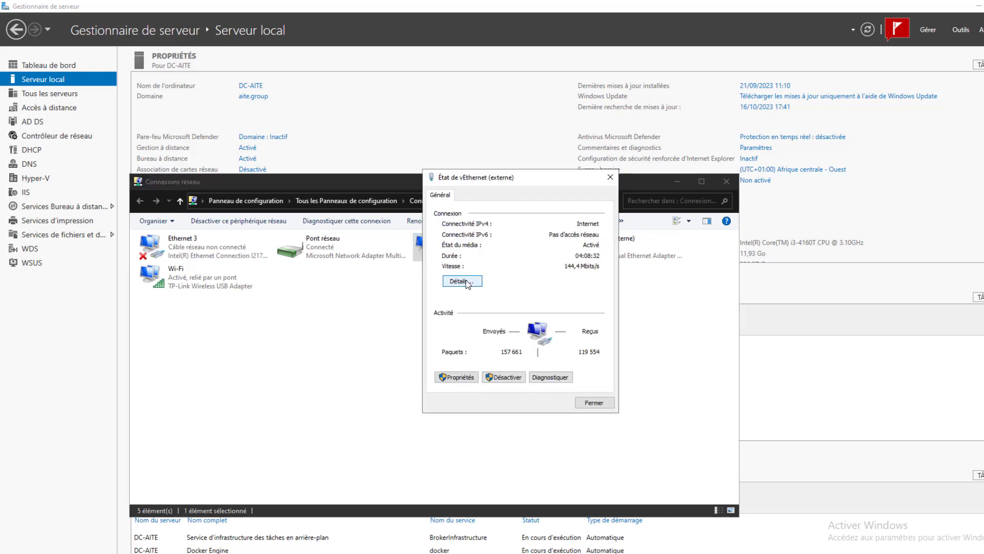
click(464, 281)
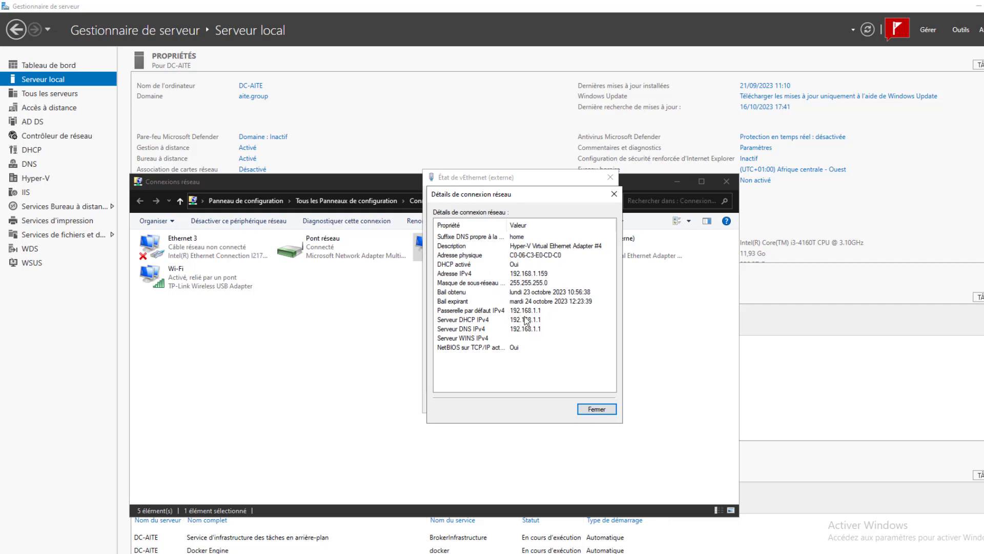
click(614, 194)
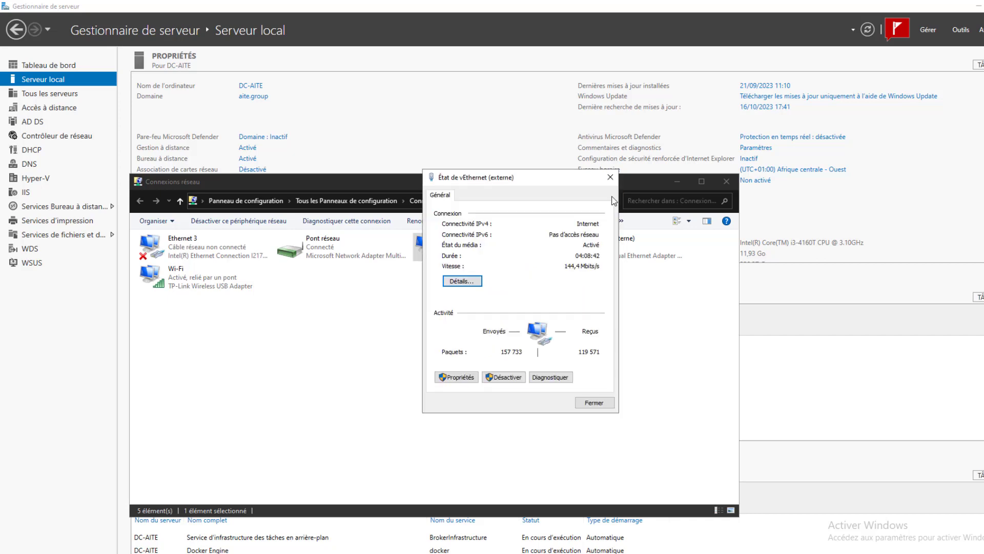
click(610, 177)
- Review the internal vEthernet adapter's details, confirming its static address 192.168.0.9
click(608, 245)
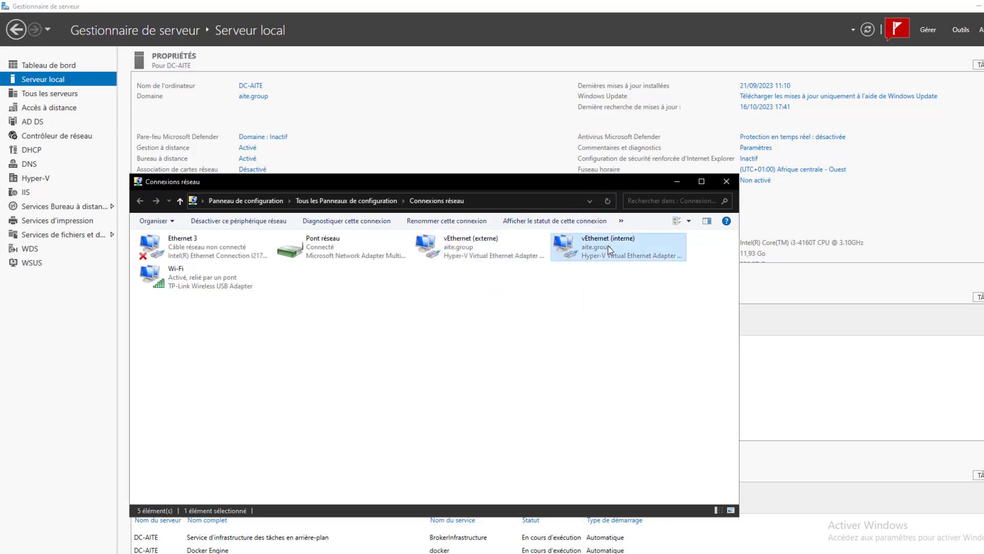
right_click(608, 245)
click(634, 266)
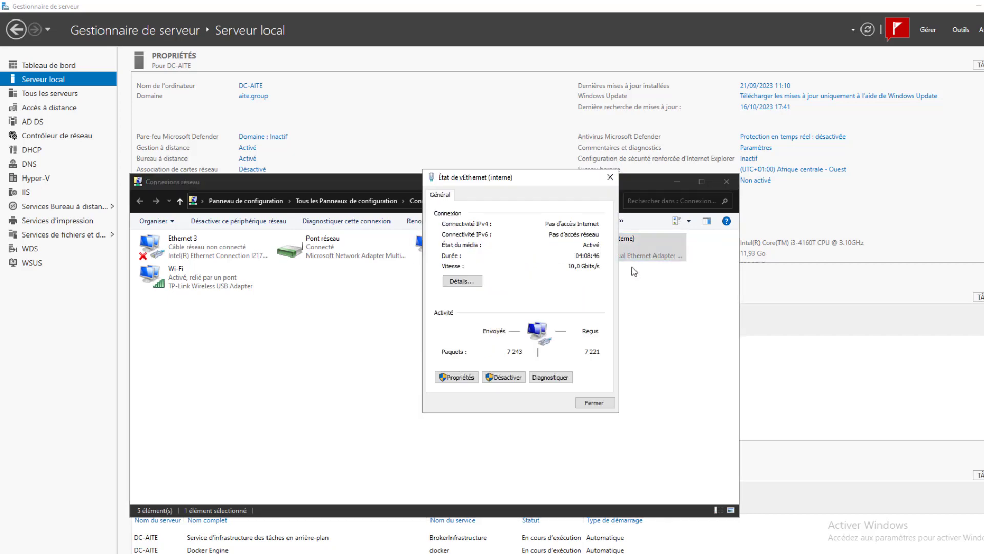
click(461, 281)
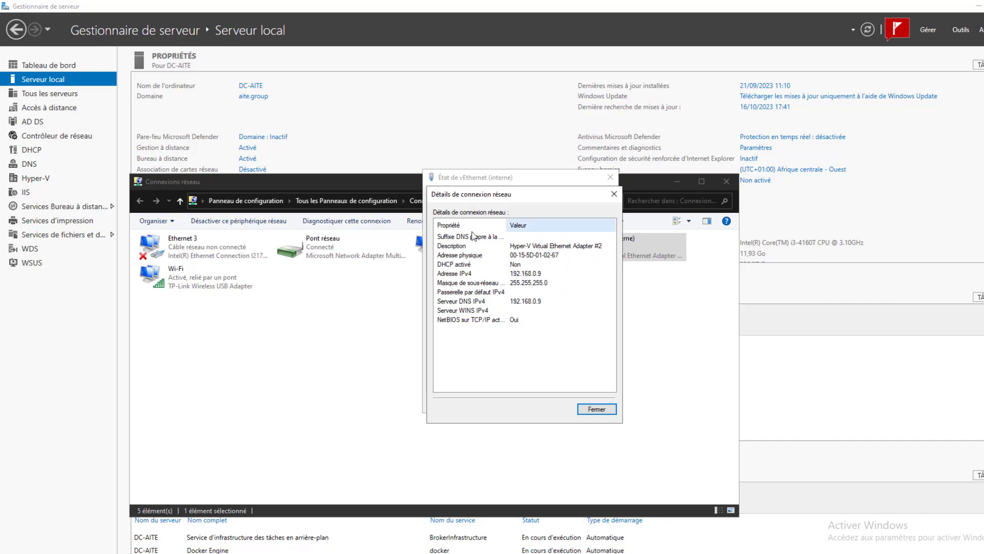
click(594, 409)
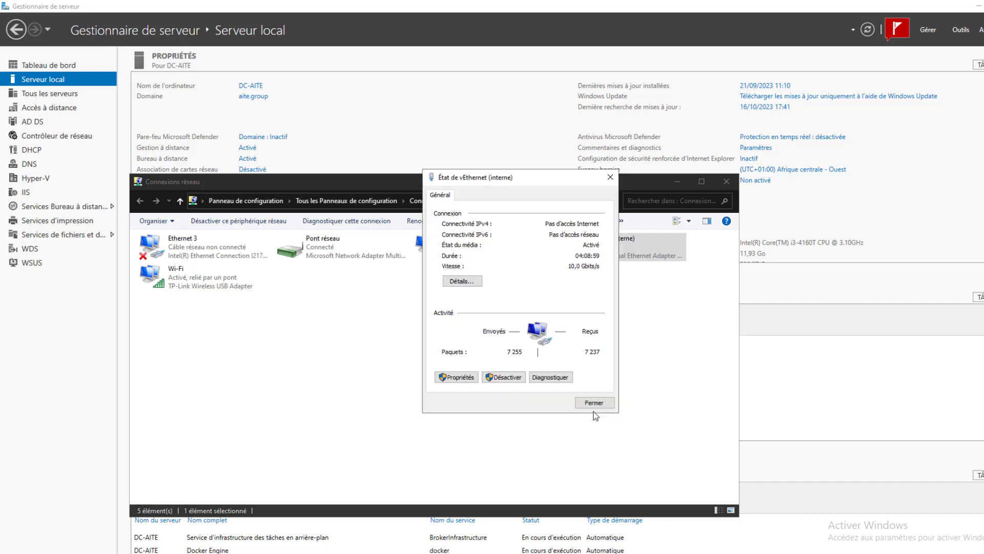
click(610, 177)
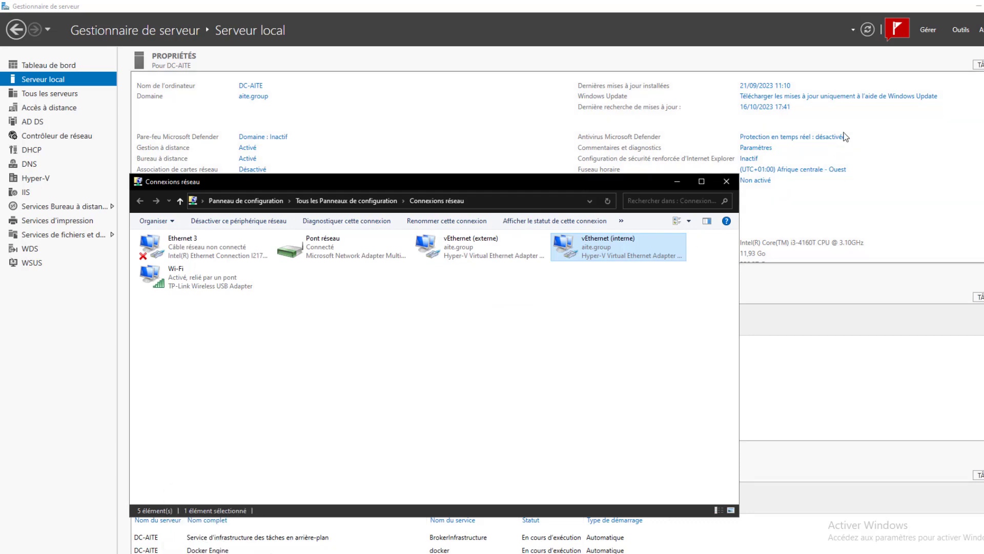
- Close Network Connections and launch Hyper-V Manager from the Outils menu
click(727, 182)
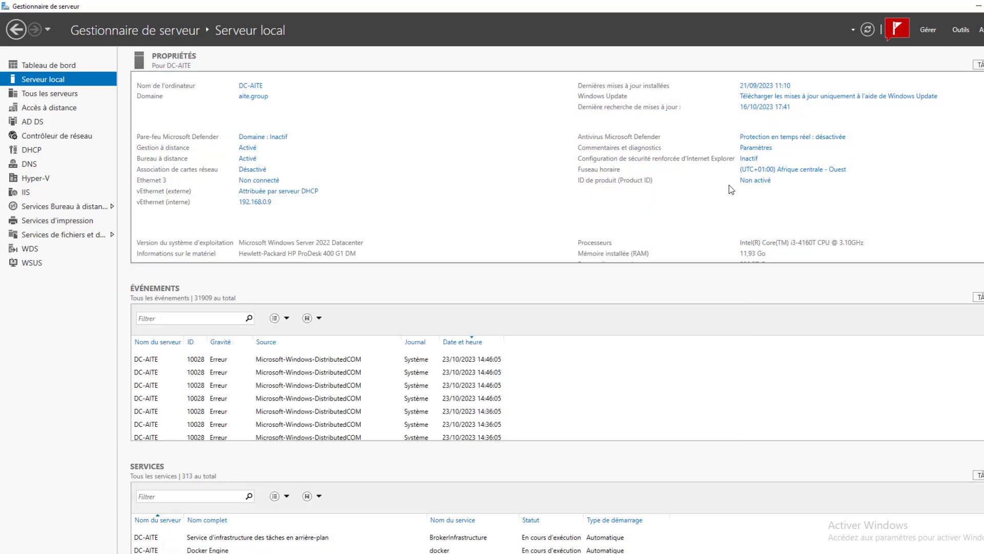
click(961, 30)
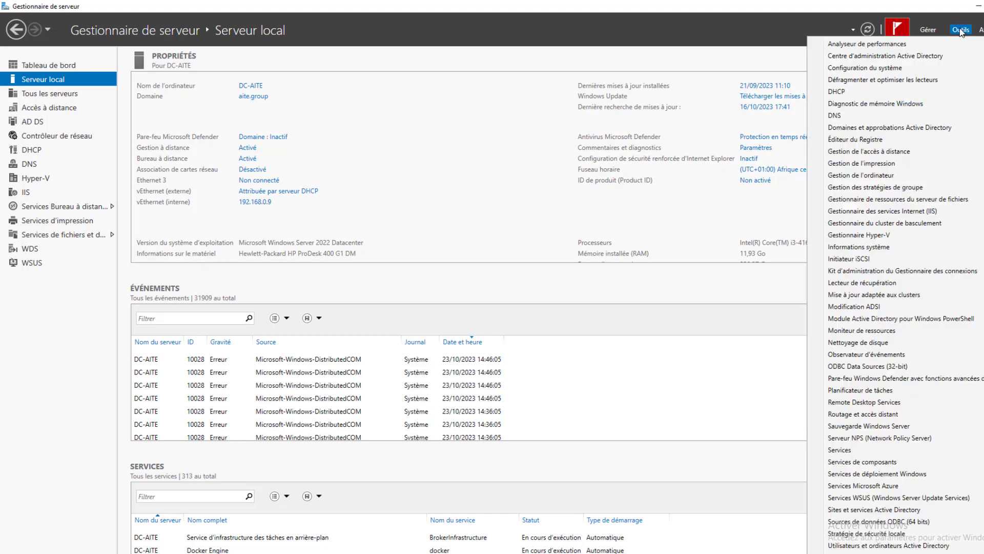
click(873, 236)
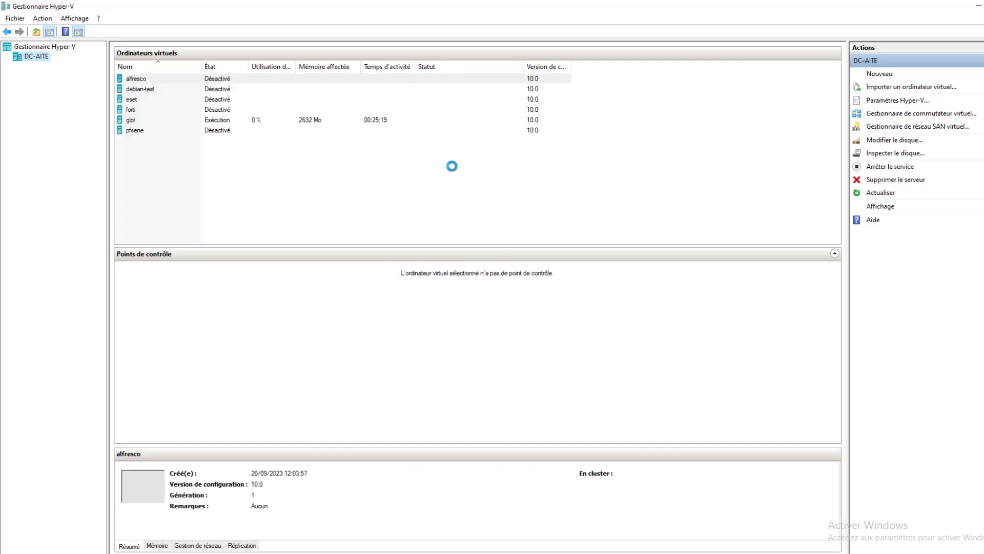
- Connect to the running glpi VM and run ip a in its console
click(230, 121)
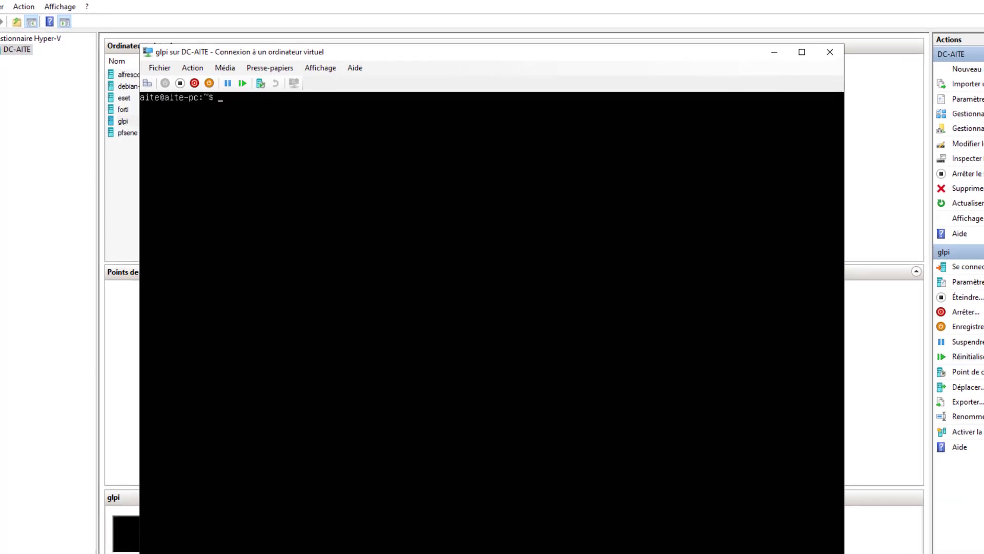
text(ip)
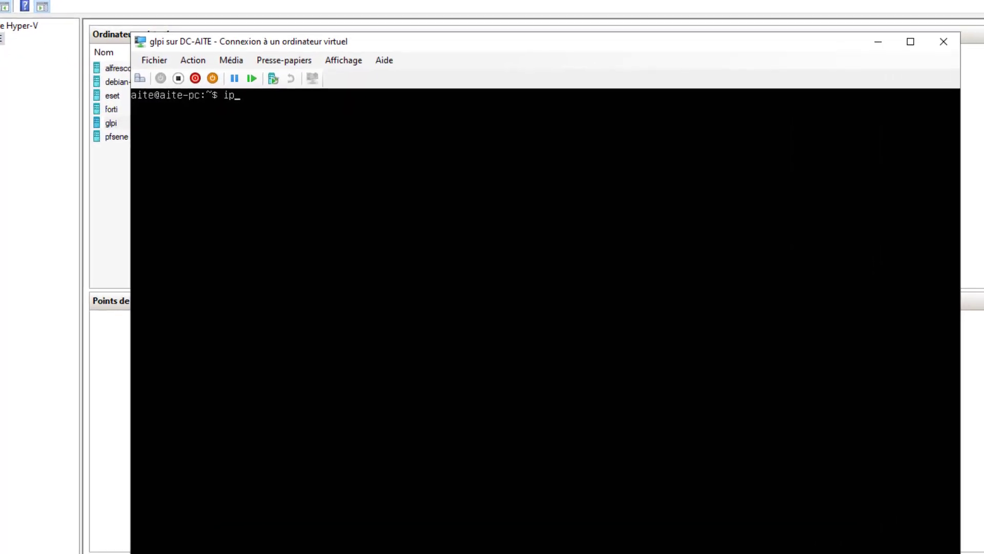
text( a)
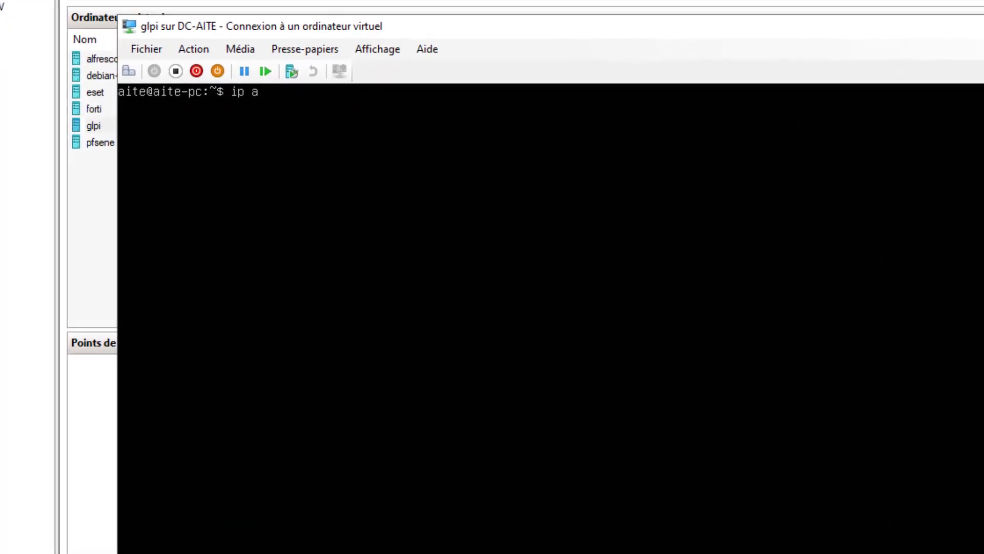
key(Return)
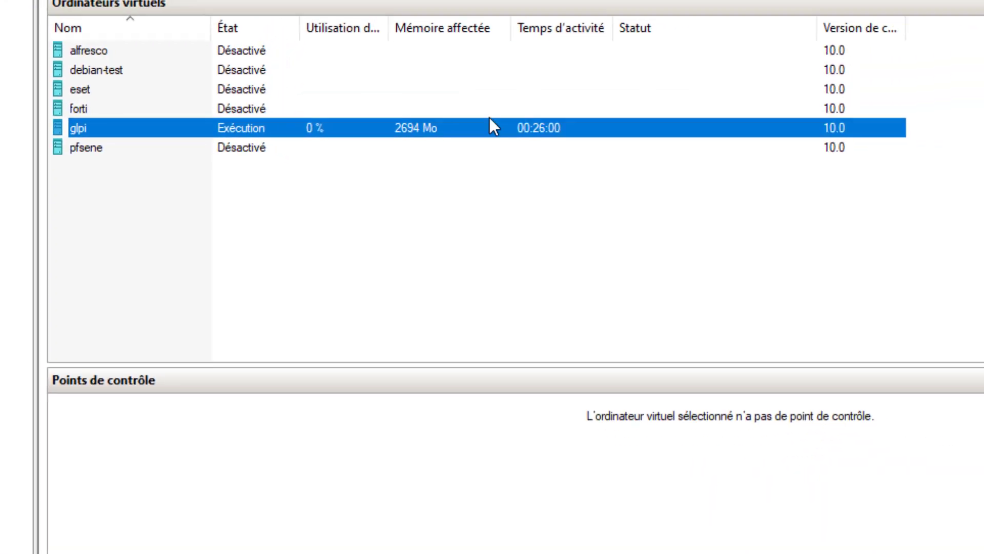
right_click(332, 126)
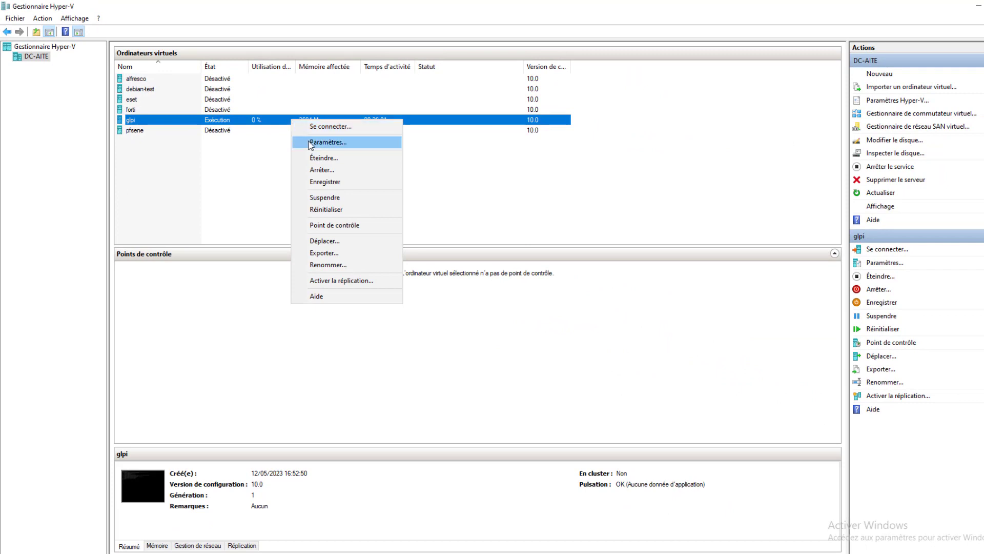
click(352, 154)
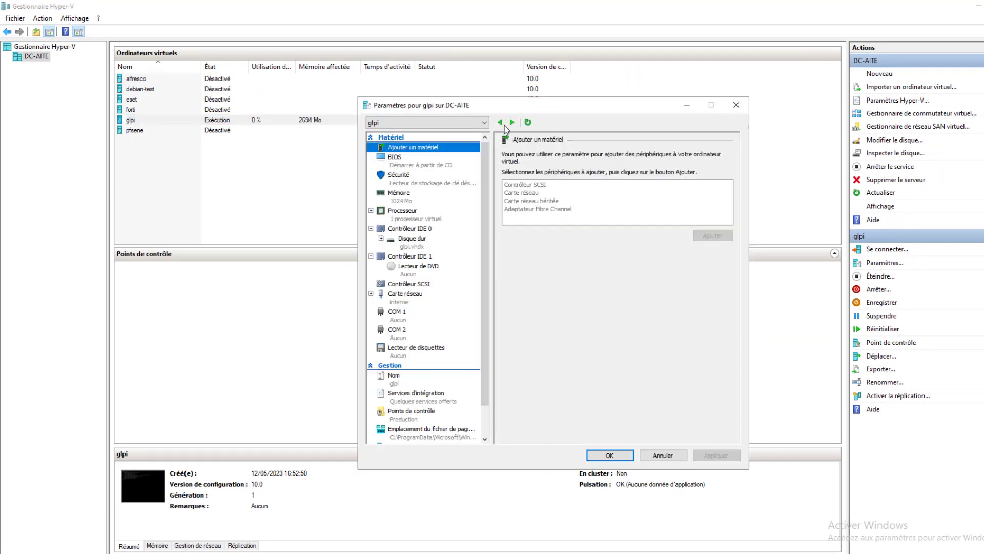
click(407, 296)
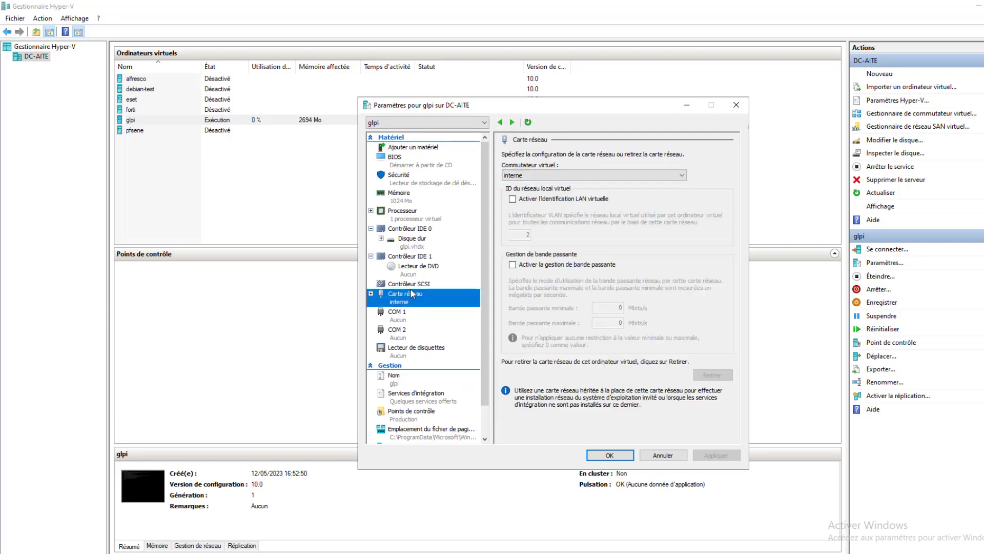
click(735, 105)
click(896, 114)
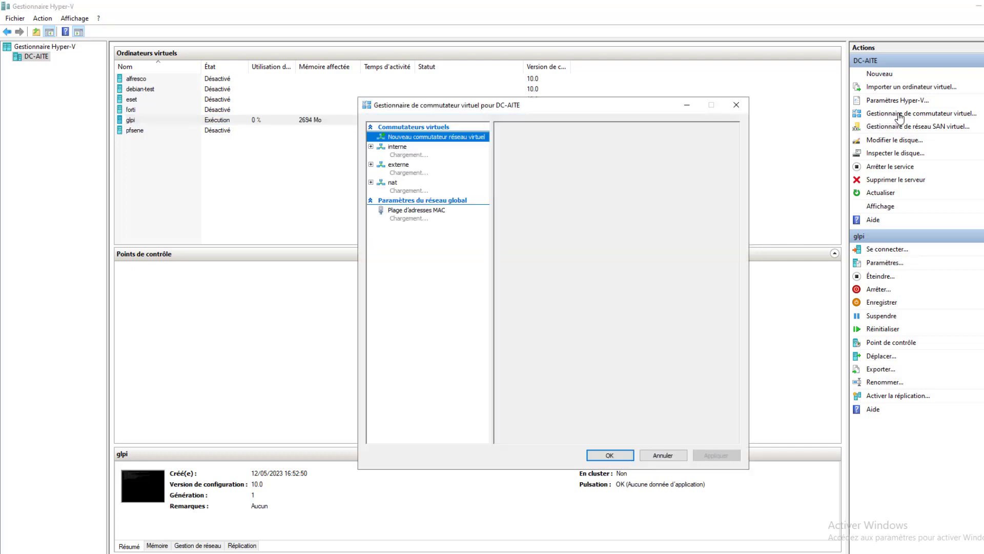
click(405, 155)
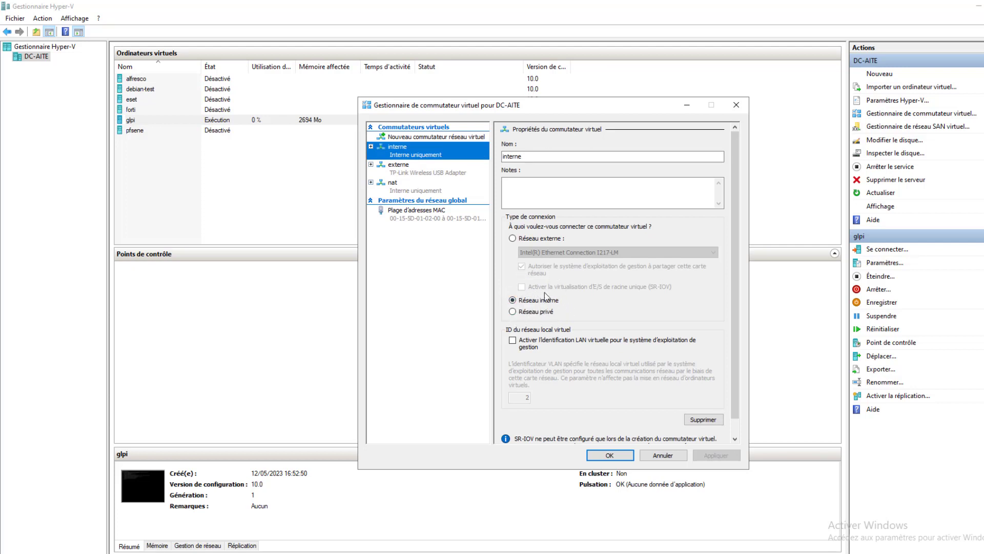
click(610, 455)
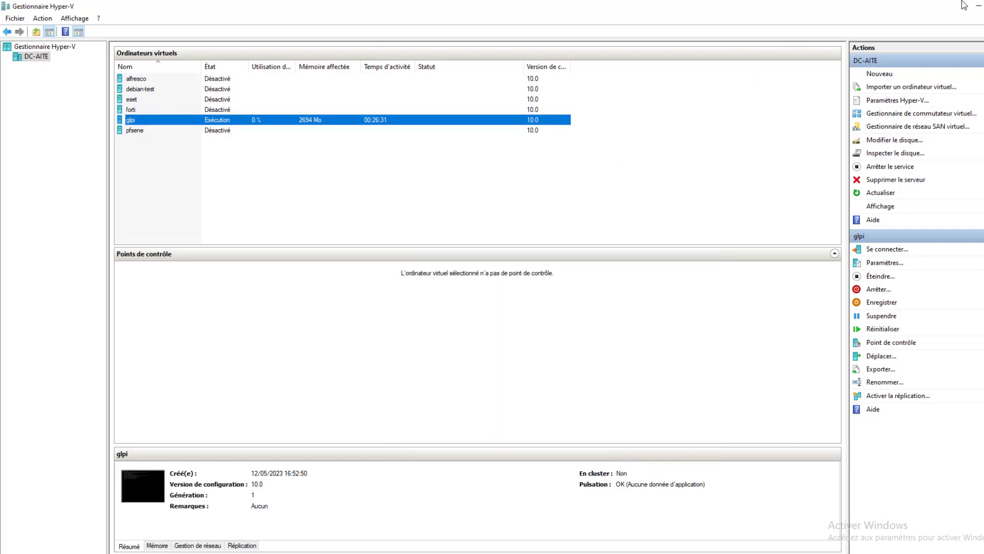
- Launch the DHCP management console for DC-AITE from Server Manager's DHCP page
click(979, 7)
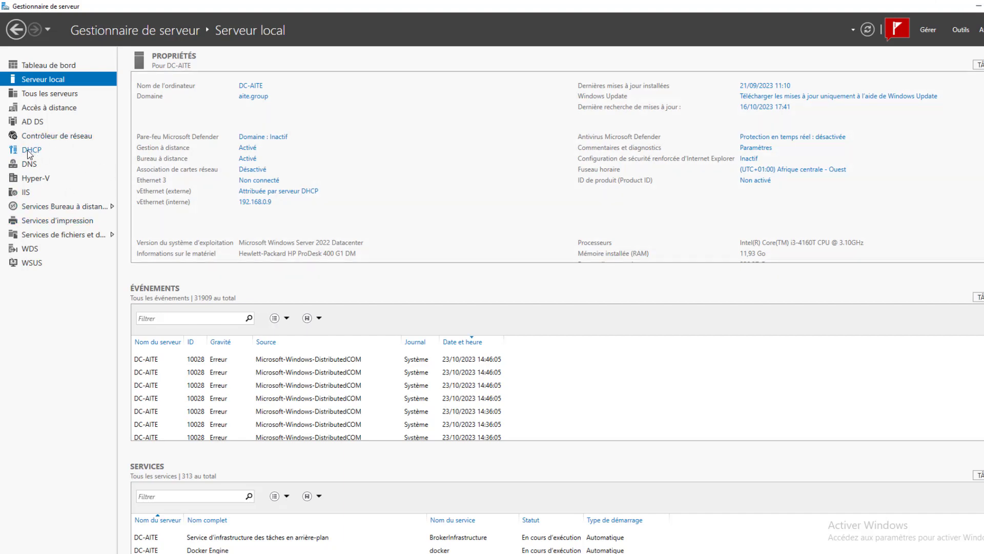
click(49, 154)
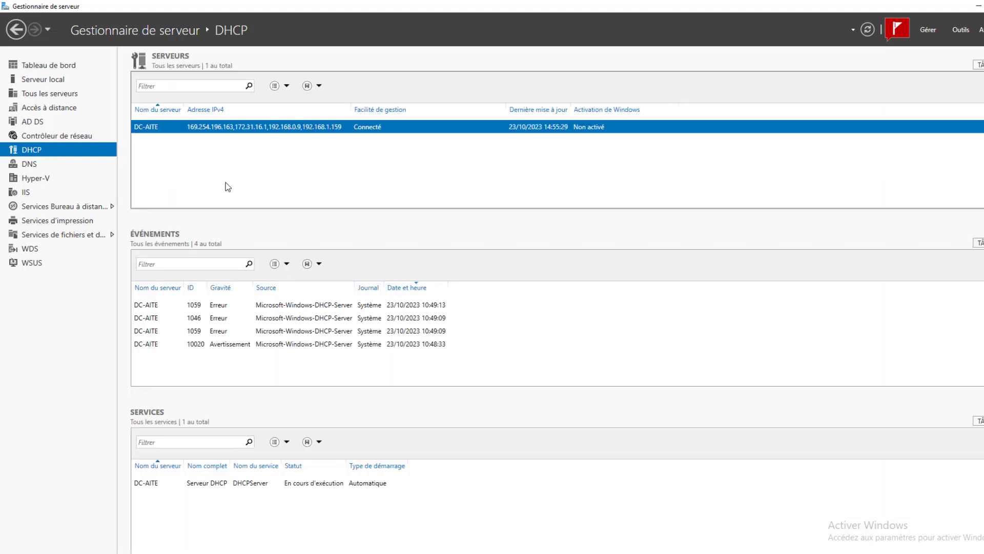
right_click(296, 129)
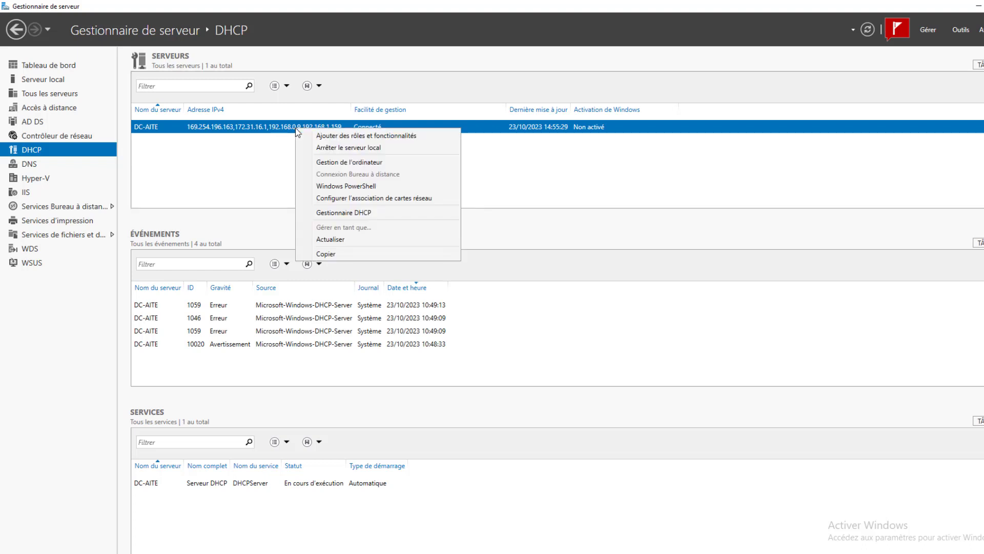
click(342, 211)
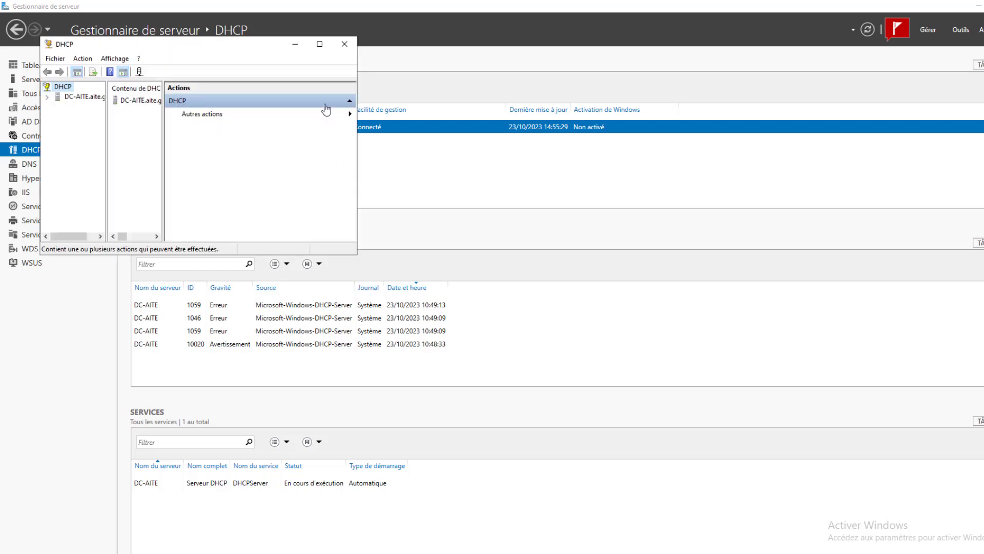
- Review plage1's pool (192.168.0.1–192.168.0.200, excluding .1–.10), then close and show Local Server
click(320, 44)
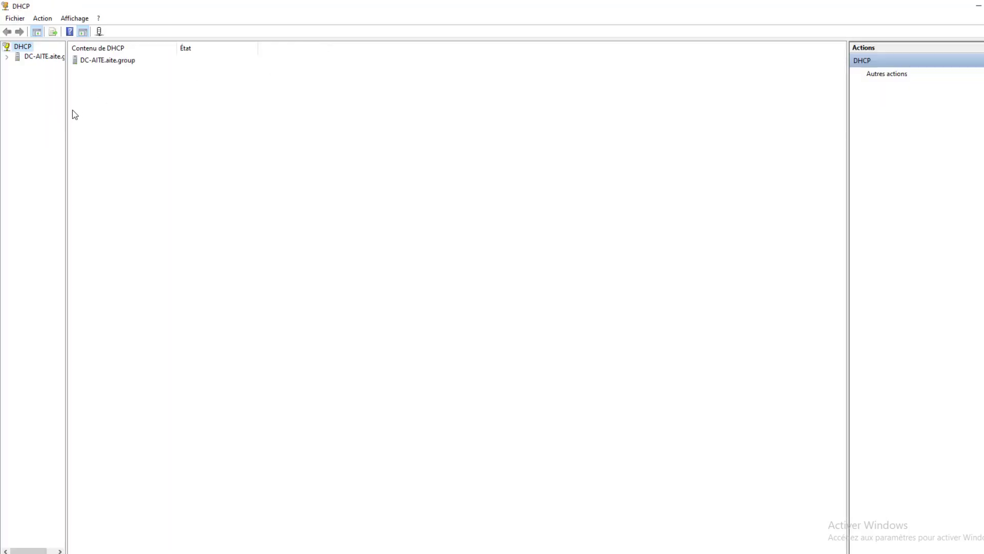
drag(67, 111, 142, 121)
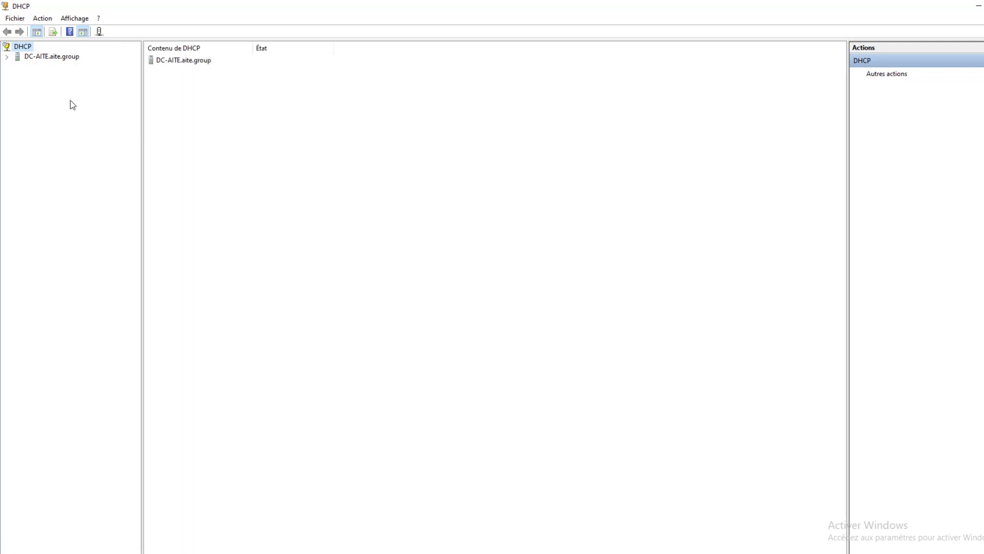
click(6, 60)
click(18, 67)
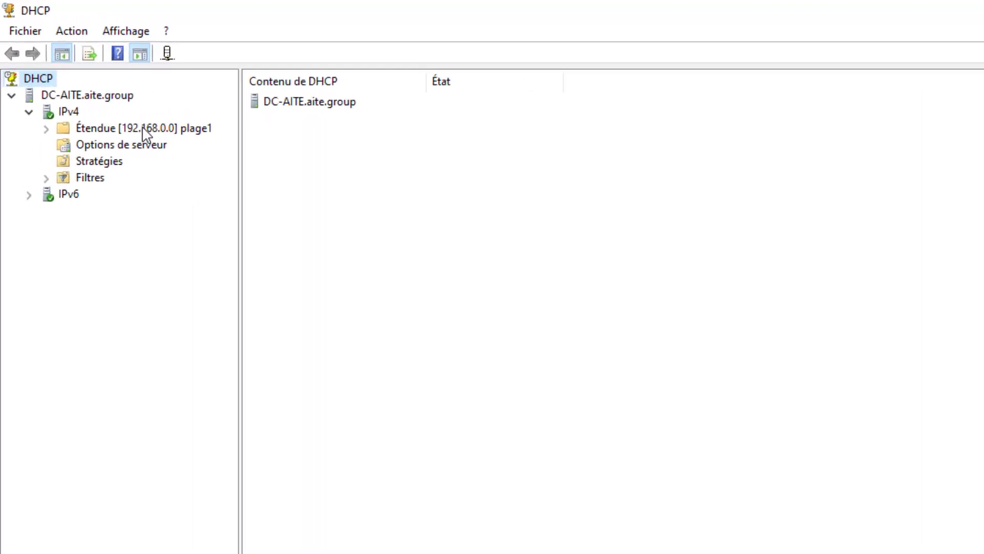
double_click(146, 134)
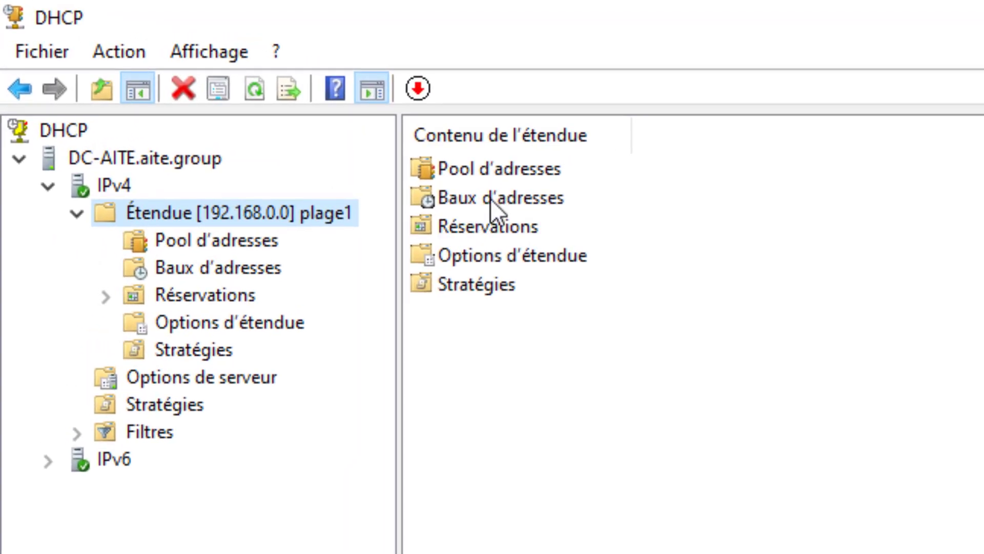
click(494, 170)
double_click(494, 169)
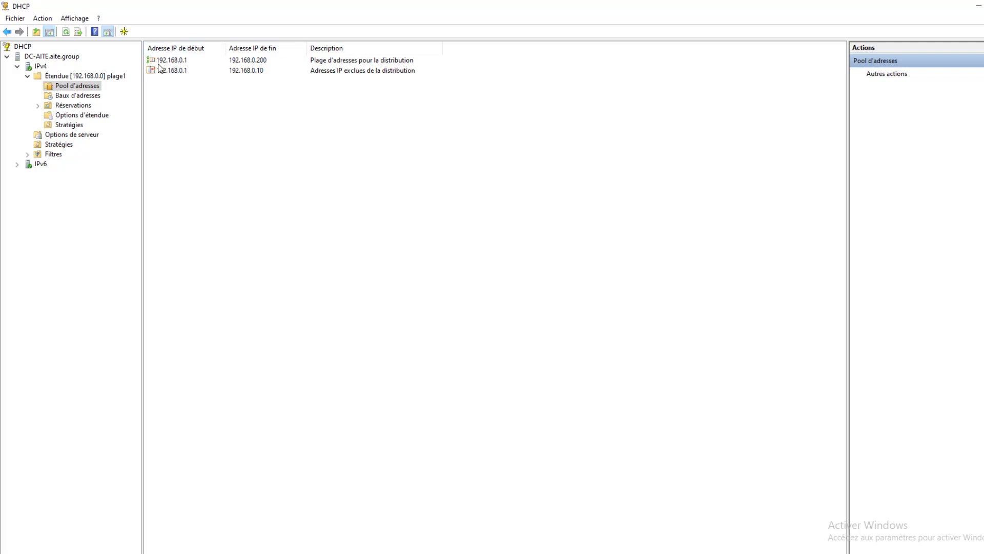
click(979, 6)
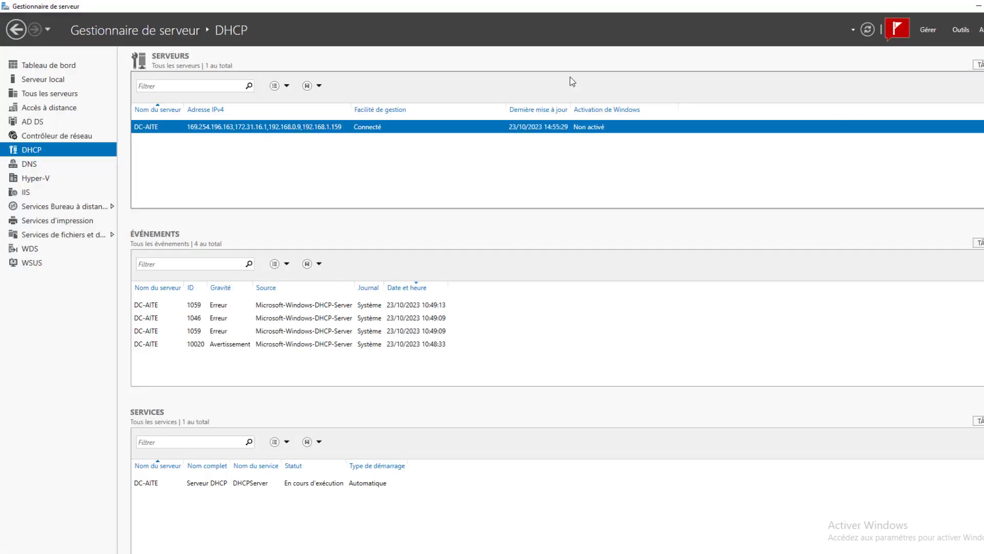
click(39, 81)
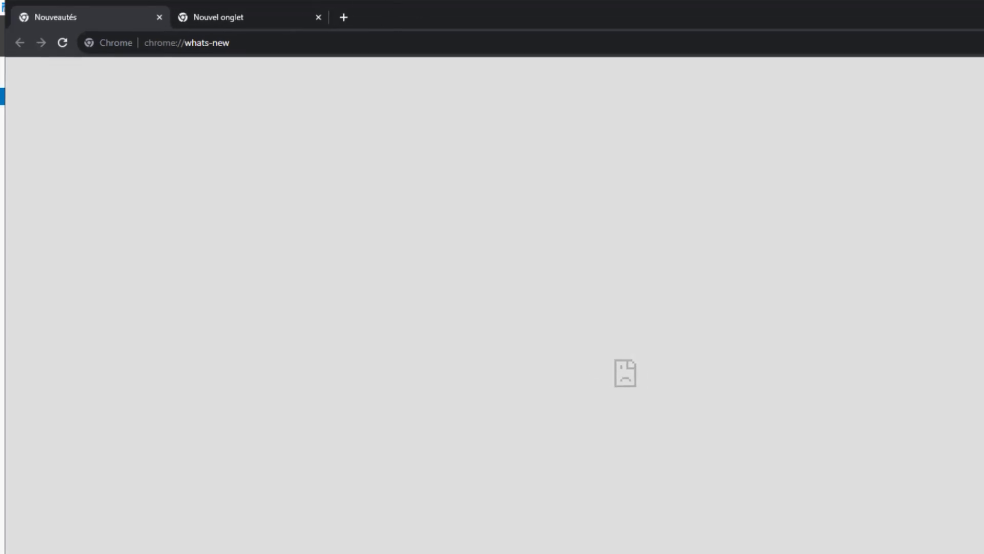
- Load the GLPI page at 192.168.0.11 in the browser
click(237, 42)
text(192.168.0.)
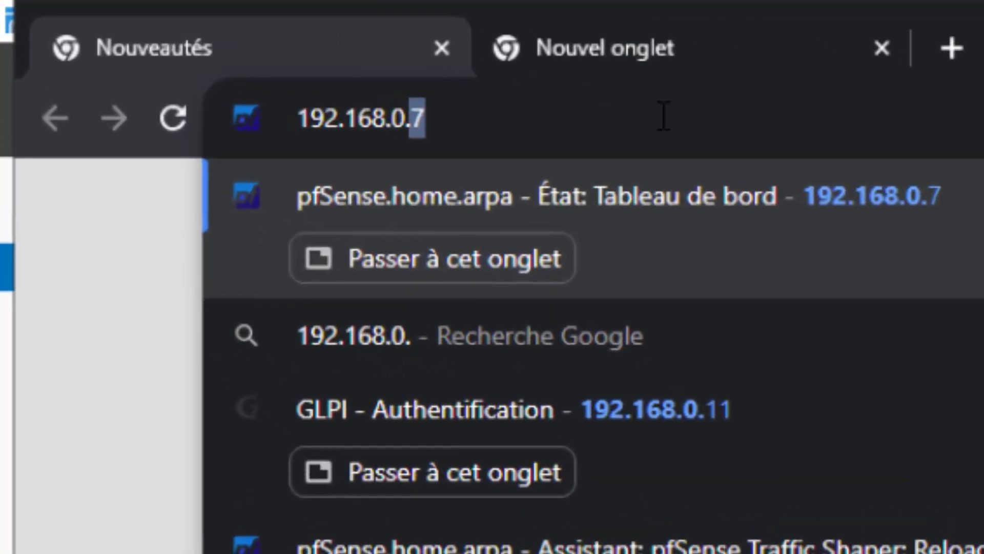
text(11)
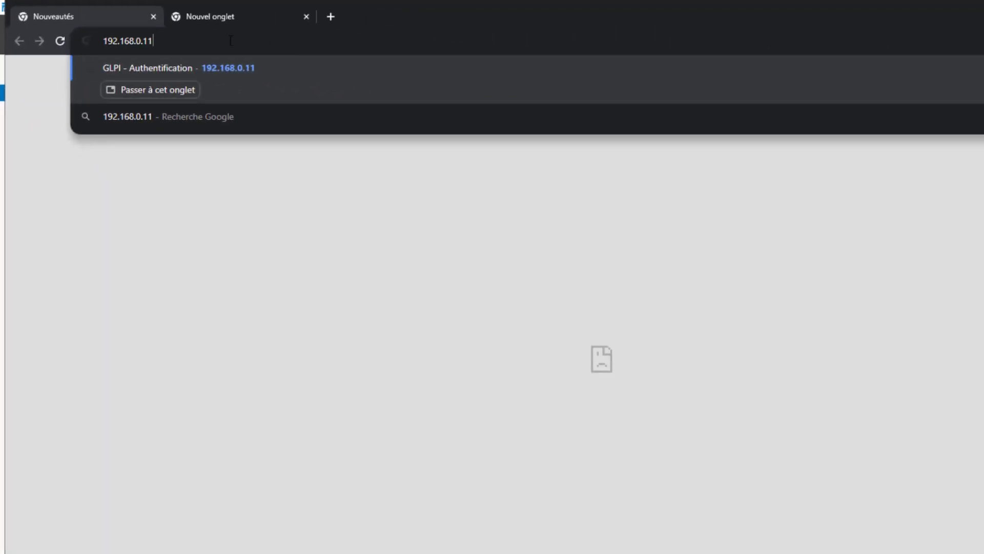
key(Return)
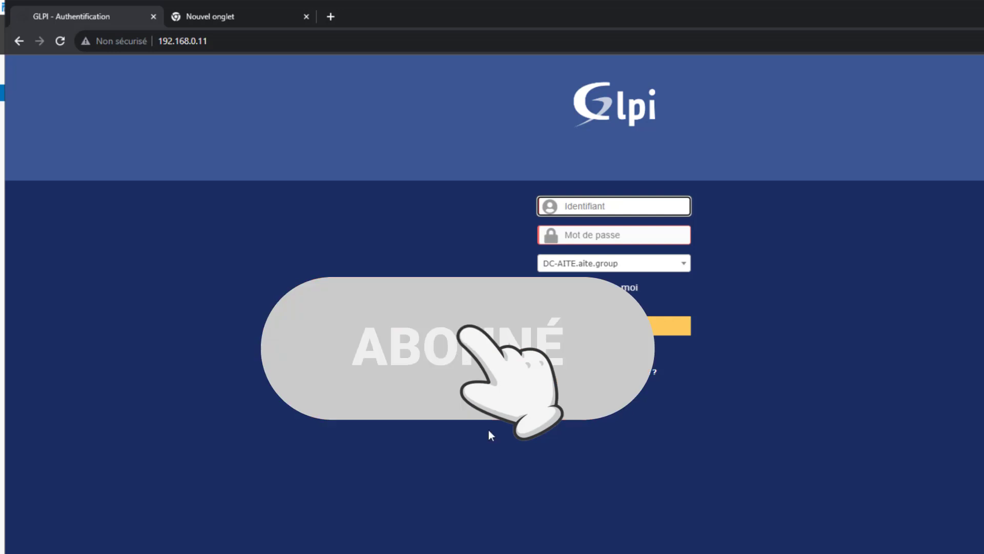
- Log in with a local account, choosing Base interne GLPI as the authentication source
click(677, 272)
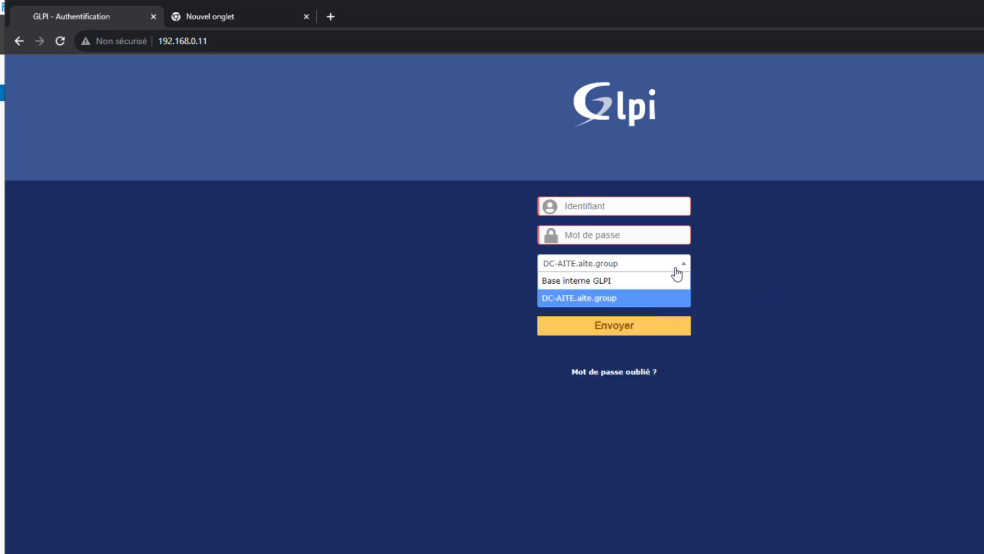
click(647, 281)
click(601, 206)
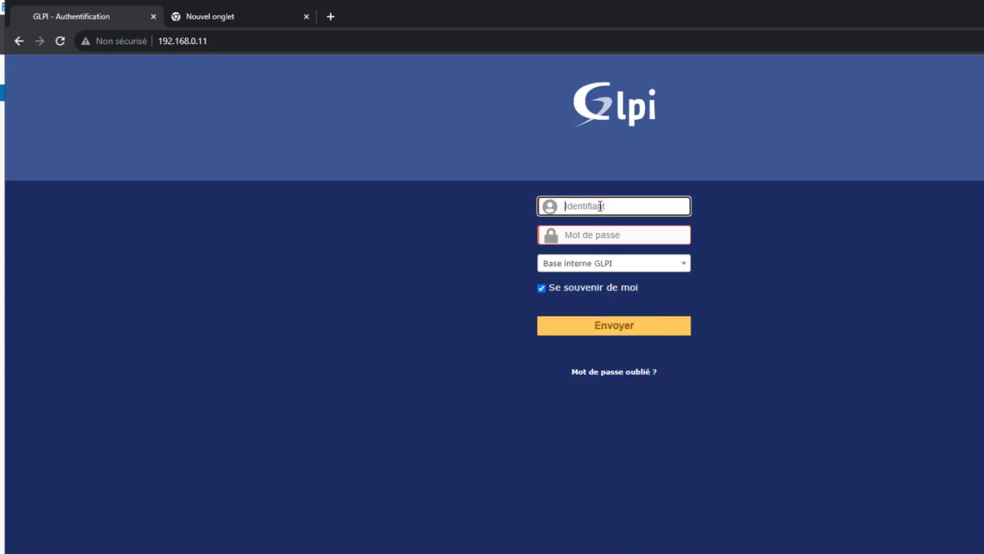
text(glpi)
key(Tab)
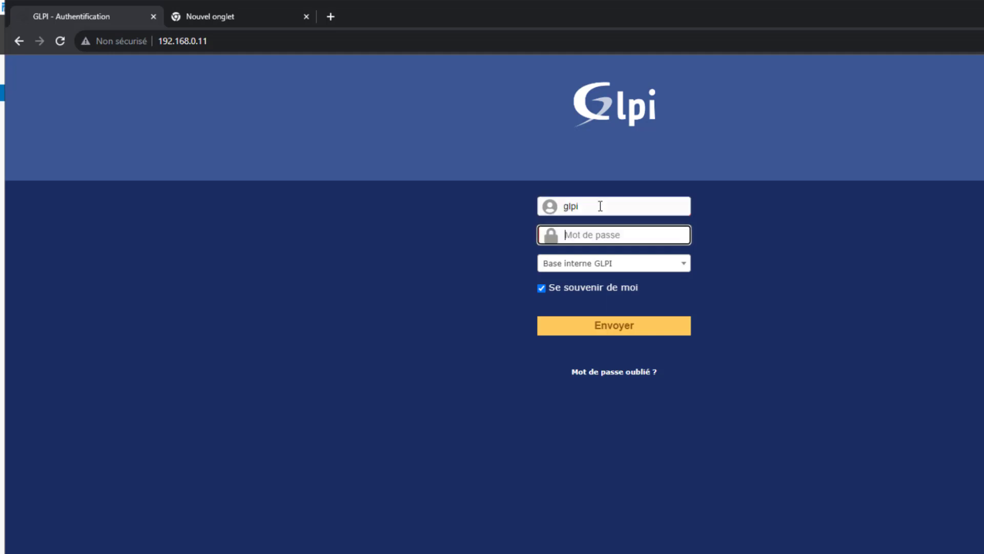
text(gl)
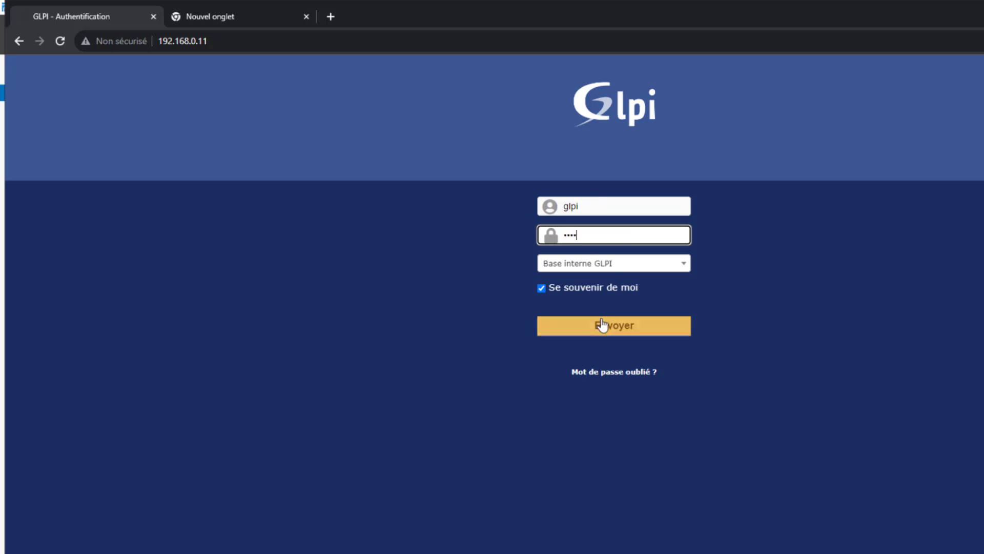
click(611, 336)
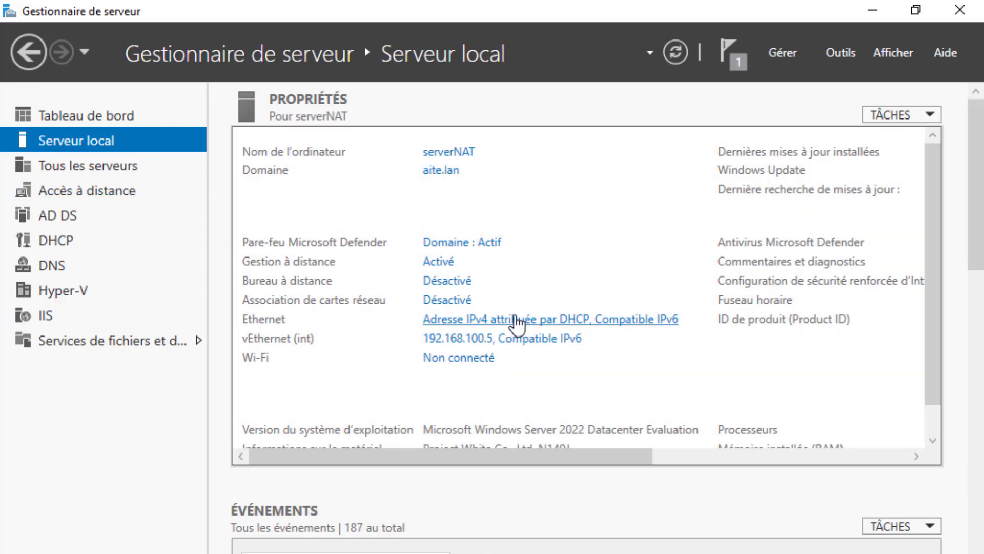
- Review the Ethernet adapter's details (IPv4 192.168.1.113, gateway 192.168.1.1), then switch to PowerShell
click(511, 322)
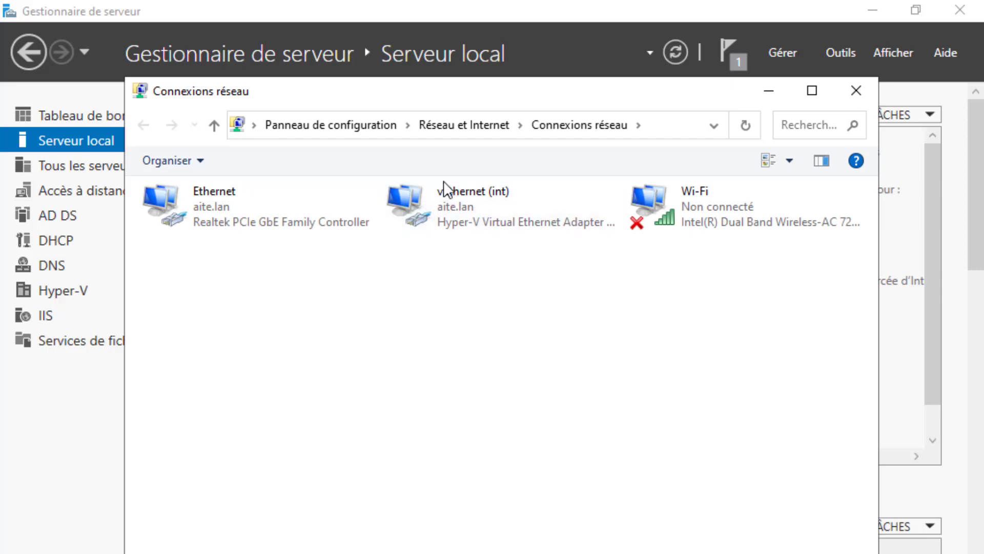
click(277, 200)
right_click(277, 201)
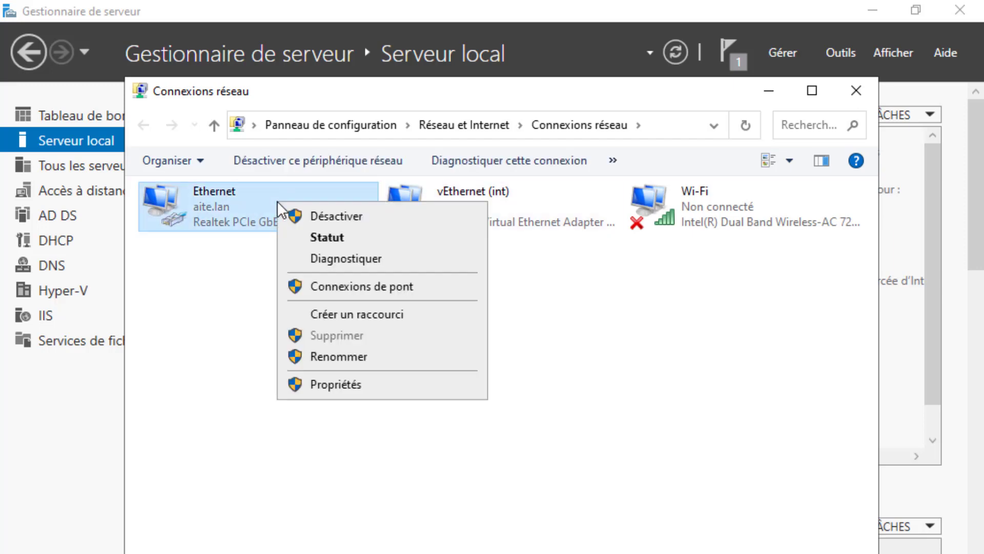
click(312, 235)
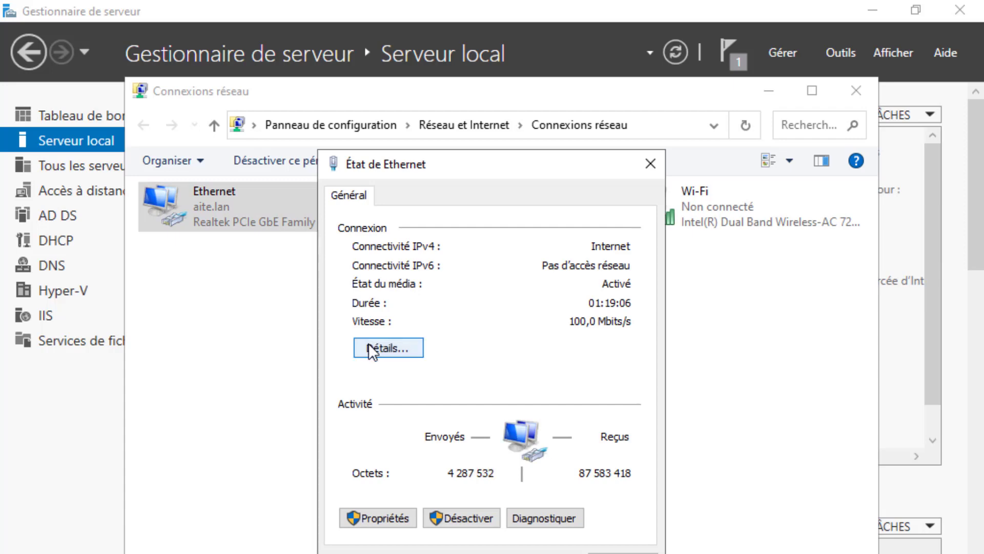
click(370, 350)
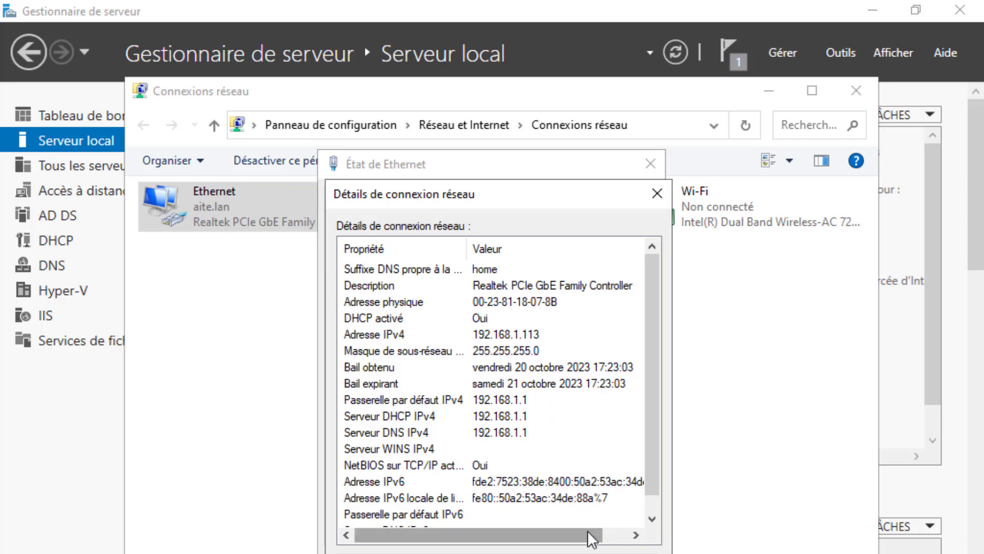
click(625, 553)
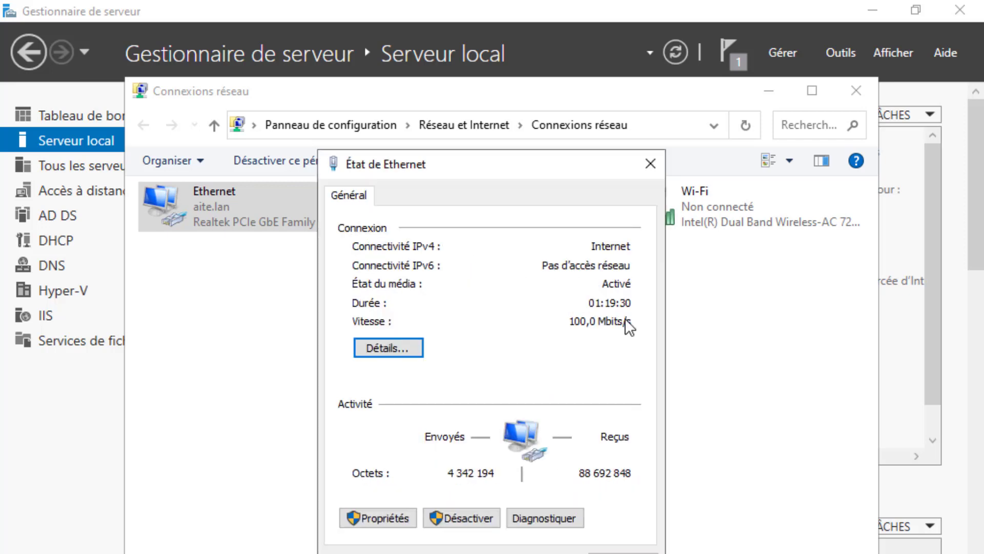
click(650, 172)
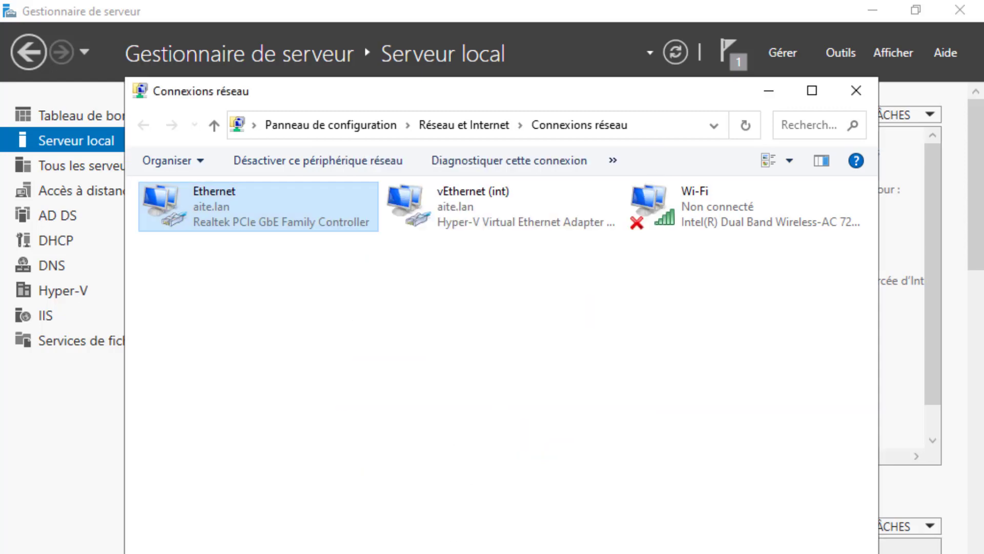
key(alt+Tab)
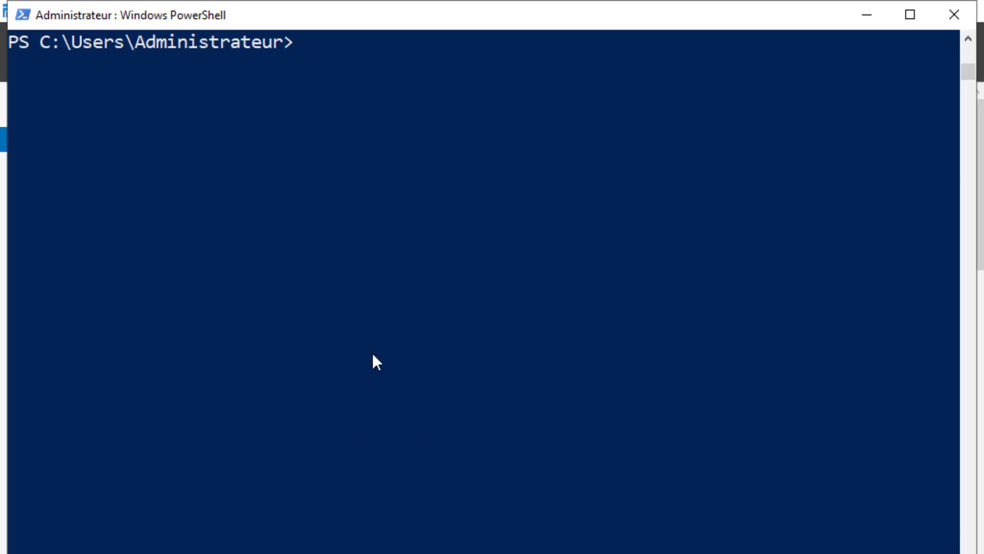
- Run ipconfig to list every adapter's IP address, mask and gateway
text(ipconfig)
key(Return)
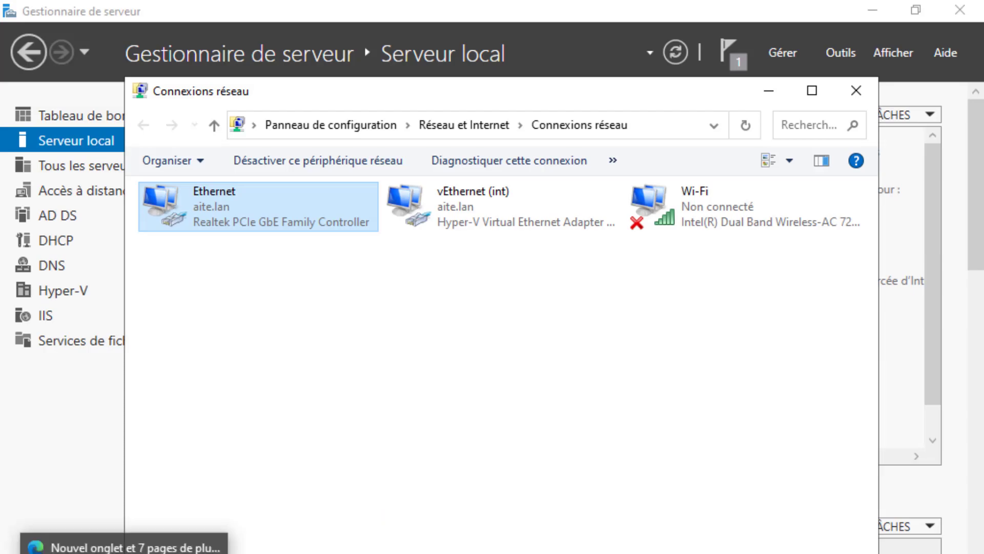
click(124, 551)
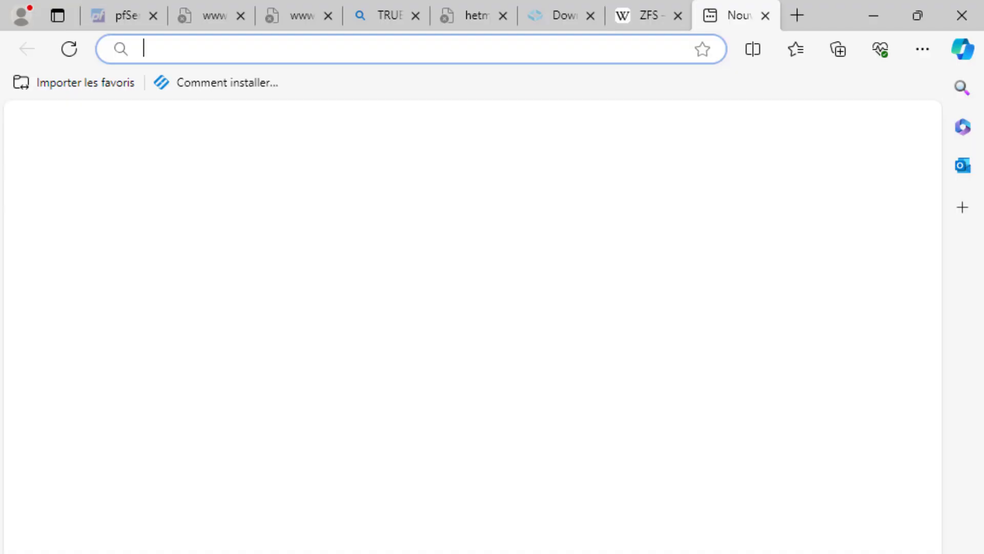
click(150, 48)
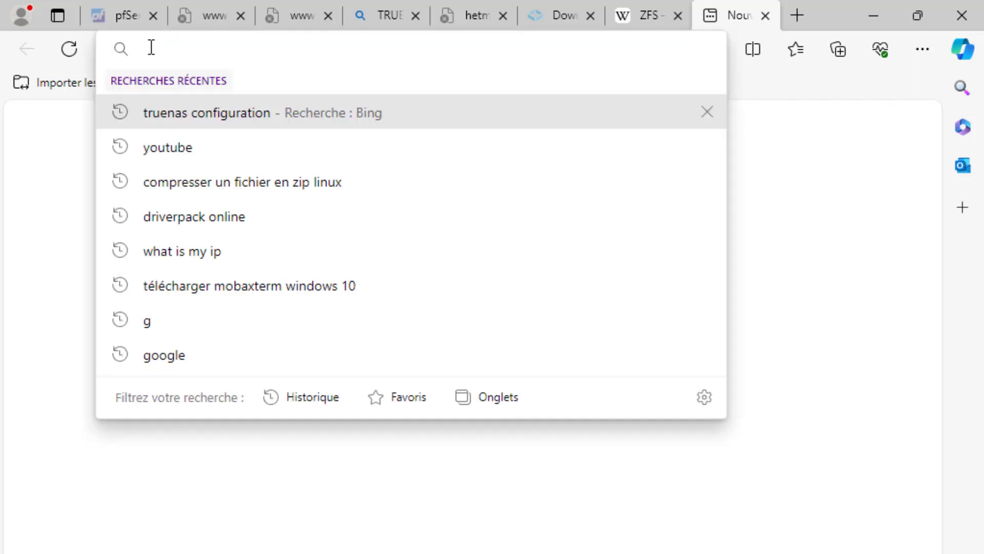
text(http://192.168.1.159/)
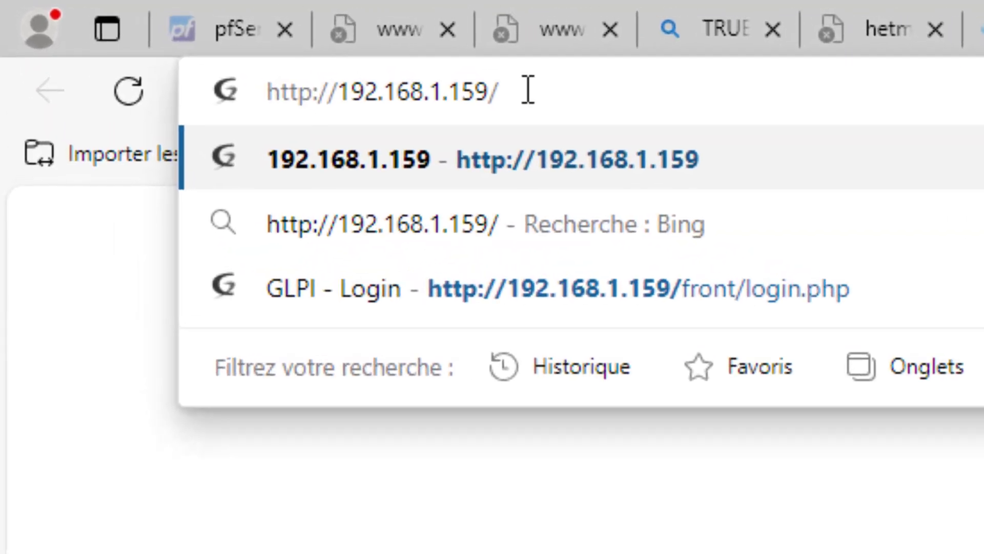
key(Return)
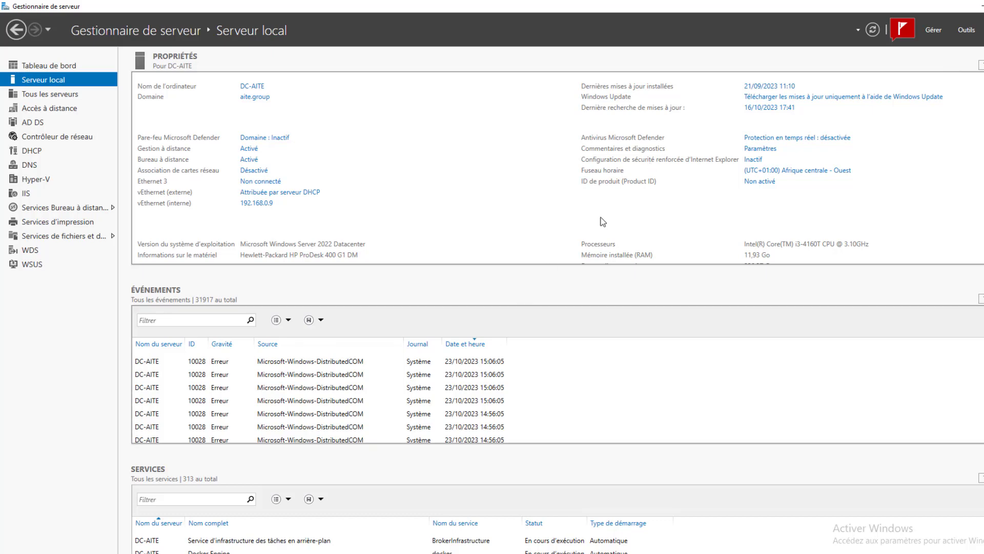
click(935, 31)
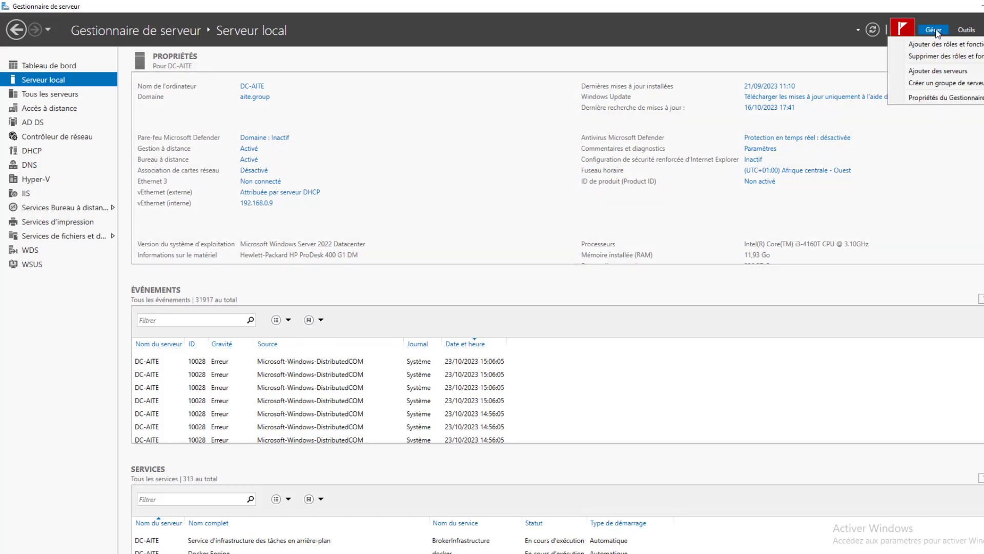
click(938, 45)
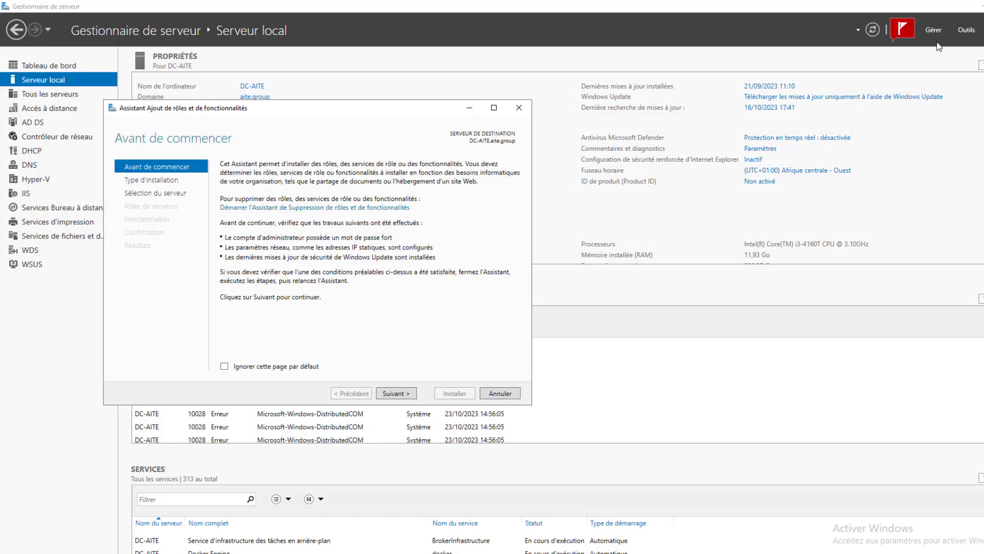
click(406, 393)
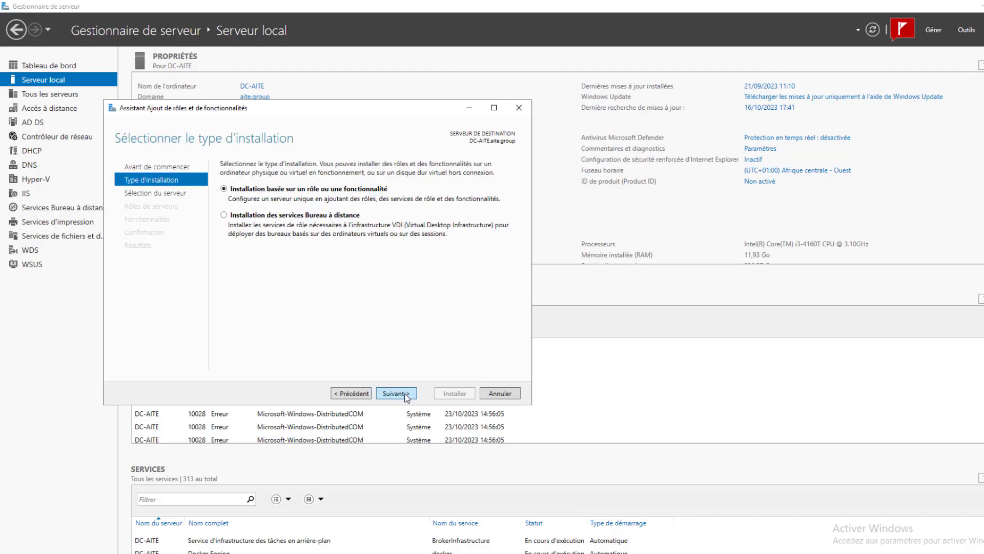
click(407, 393)
click(406, 394)
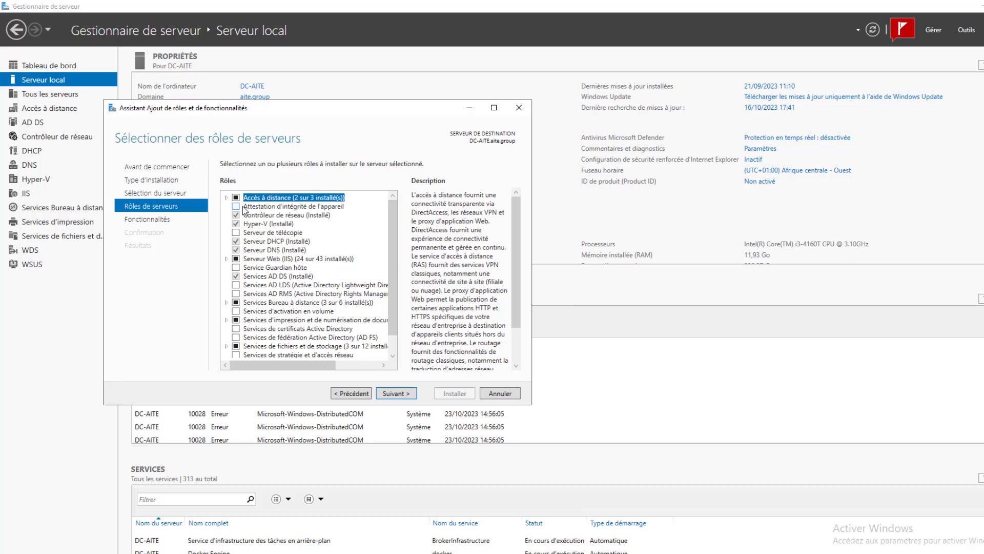
click(492, 394)
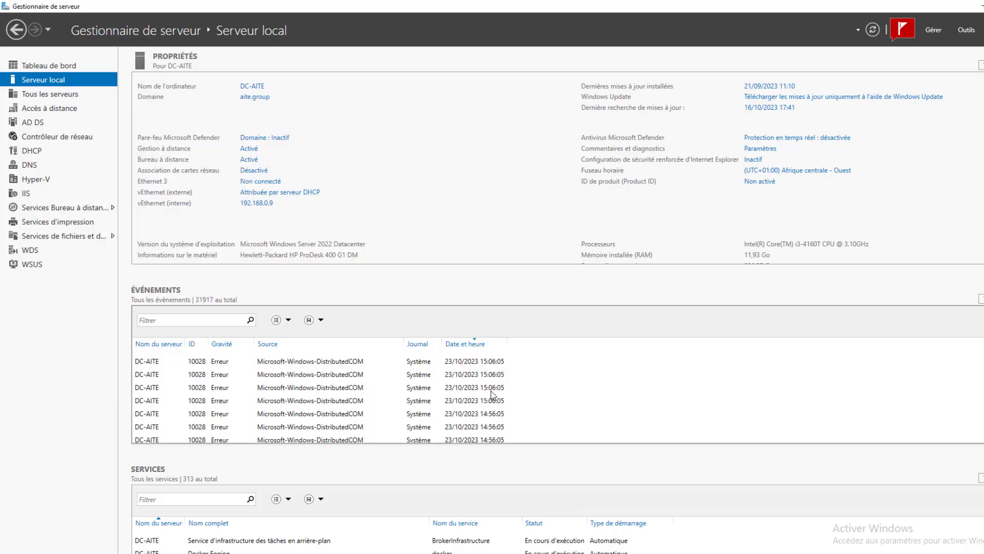
- Launch Routage et accès distant from Server Manager's Outils menu
click(967, 30)
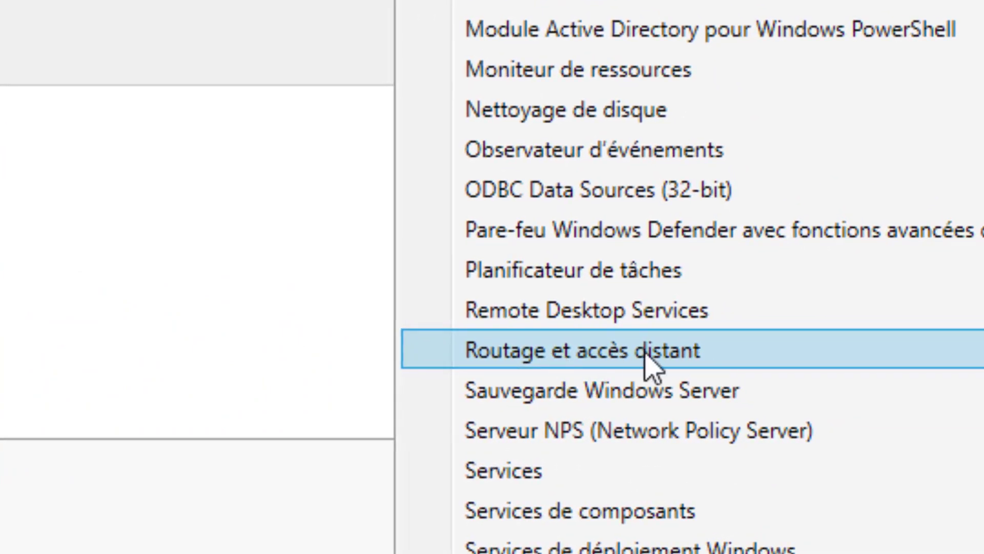
click(673, 354)
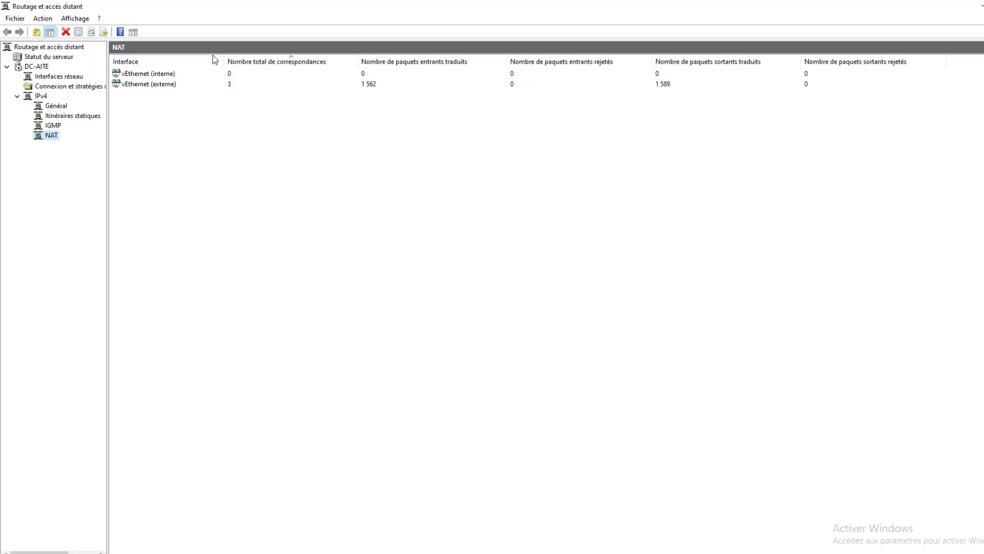
- Check vEthernet (interne)'s NAT properties, then open vEthernet (externe)'s properties
double_click(172, 75)
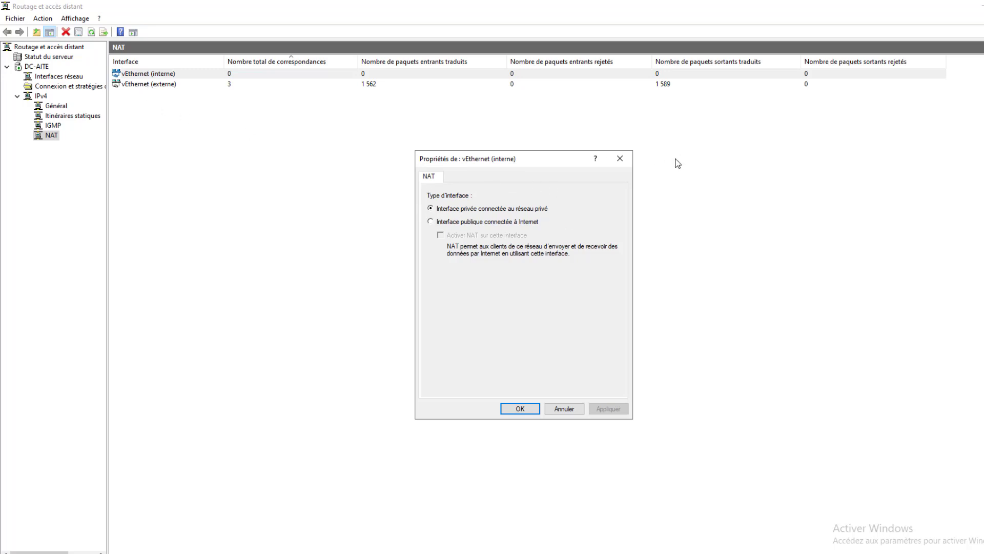
click(620, 159)
double_click(172, 85)
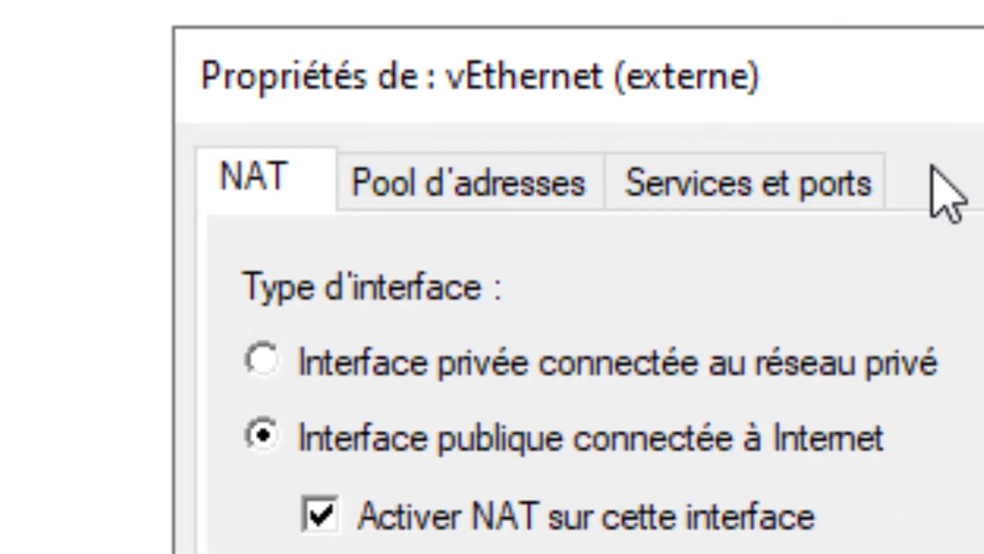
- Point the Serveur Web (HTTP) port 80 forward to private address 192.168.0.11 and apply
click(741, 189)
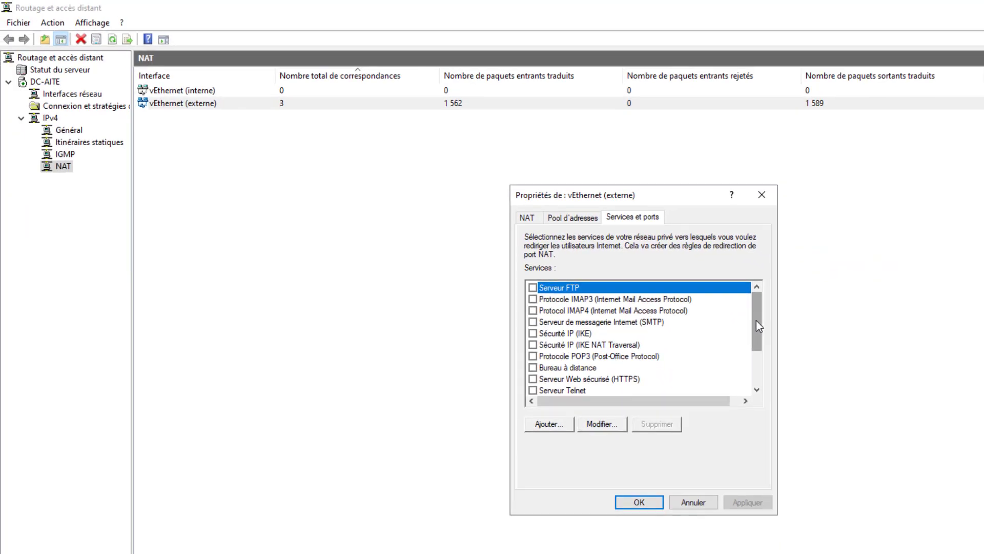
drag(756, 321, 758, 364)
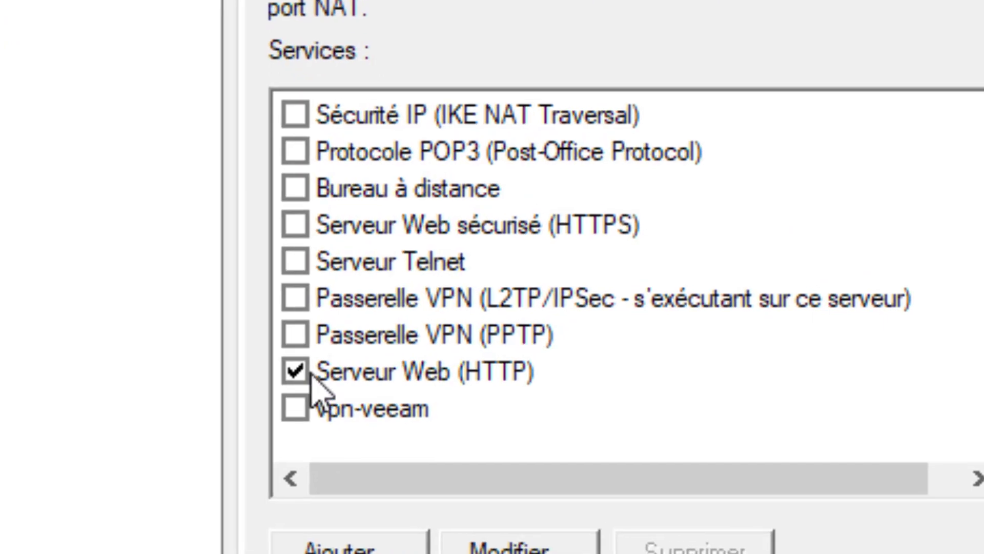
double_click(446, 380)
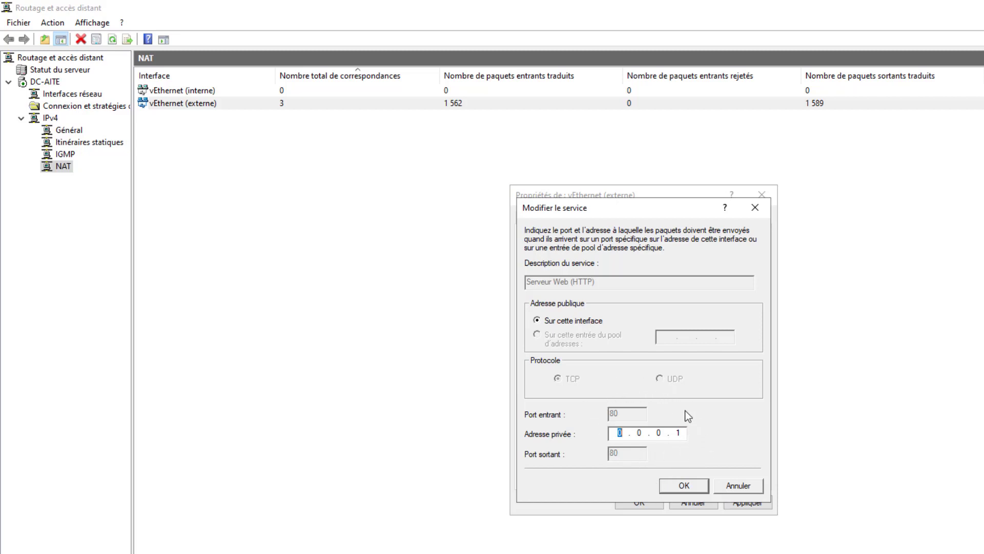
text(192.1)
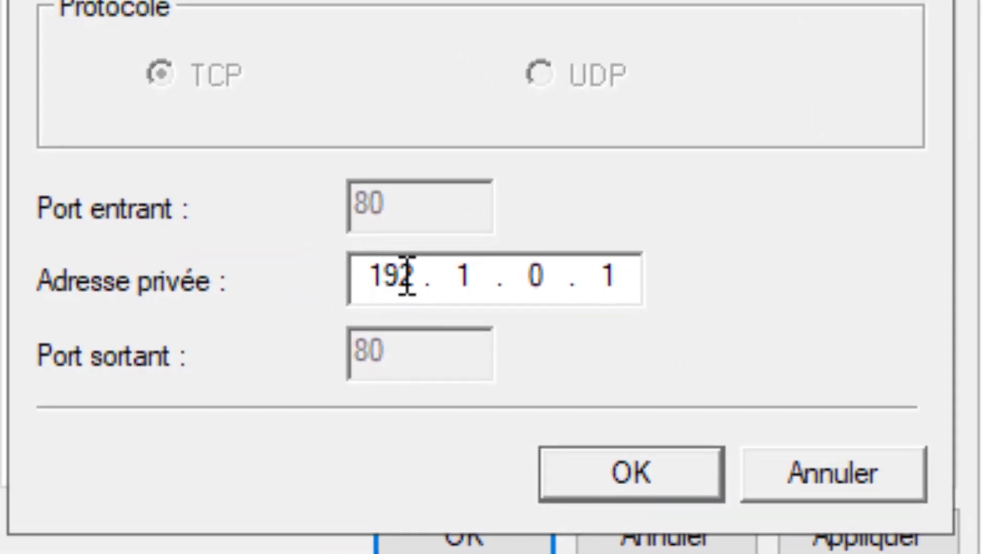
text(68.)
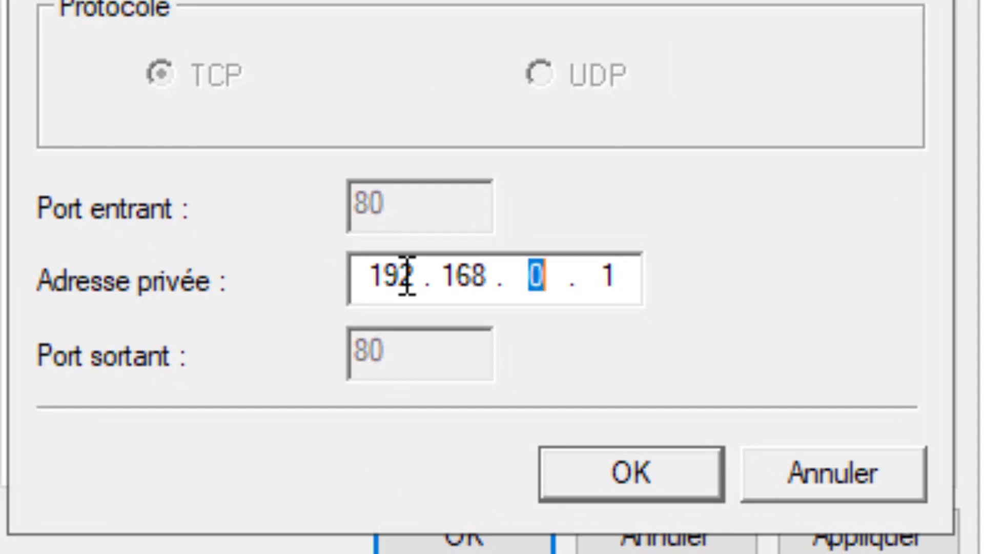
text(01)
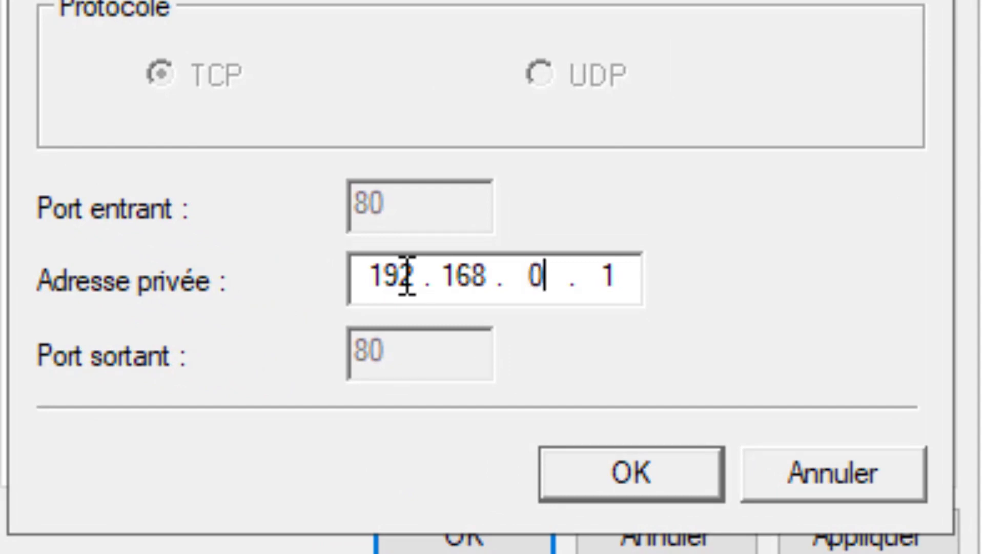
key(BackSpace)
click(614, 279)
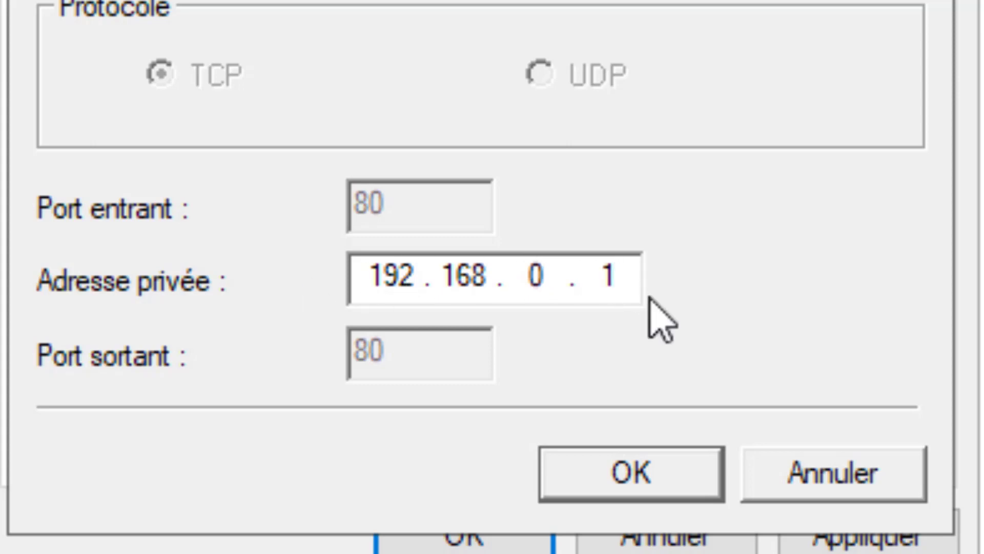
text(1)
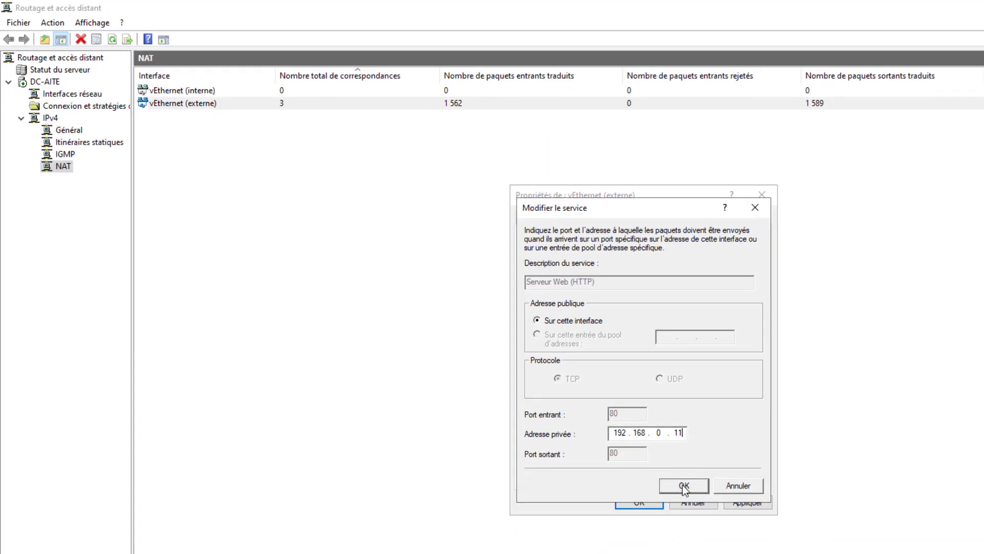
click(684, 486)
click(744, 504)
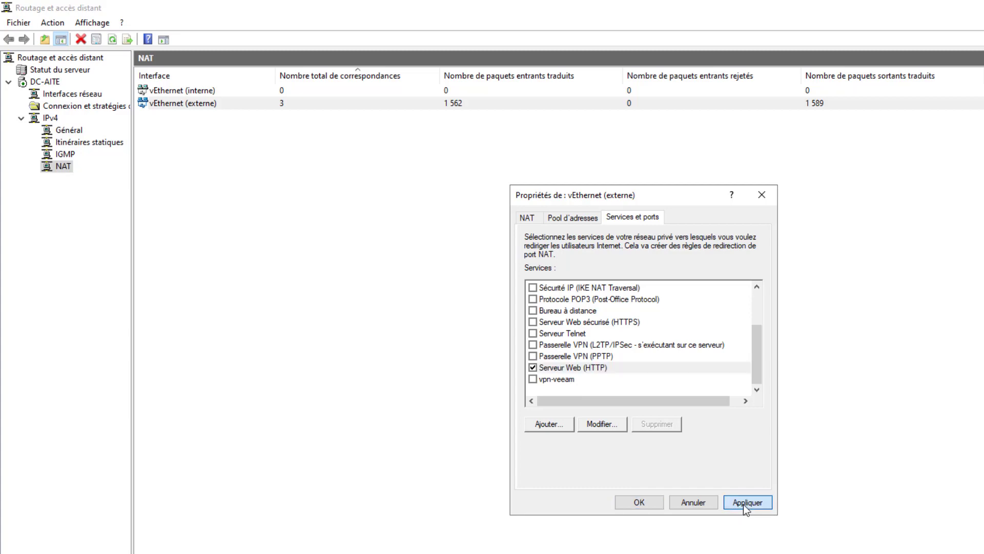
click(649, 504)
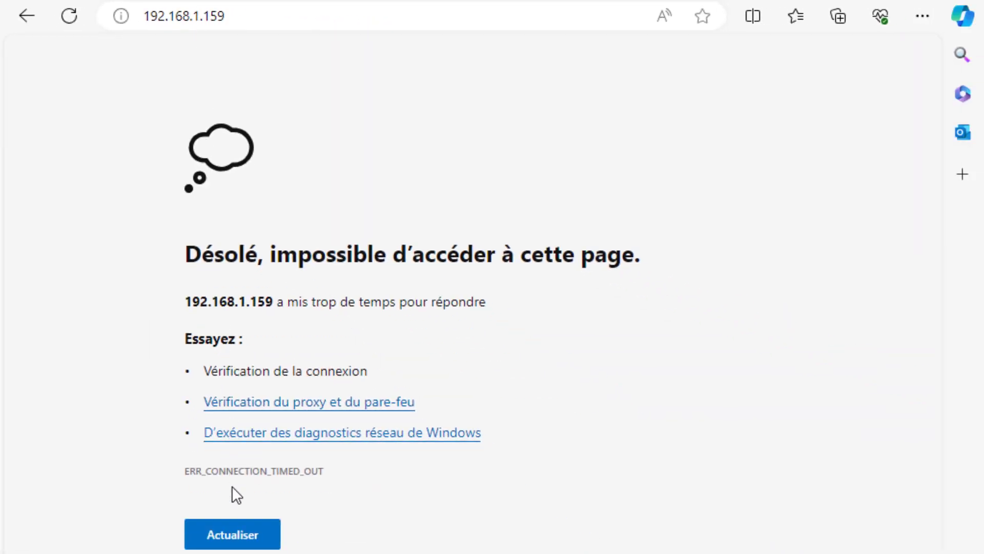
- Reload 192.168.1.159 in Edge so the GLPI login page appears instead of the timeout error
click(231, 540)
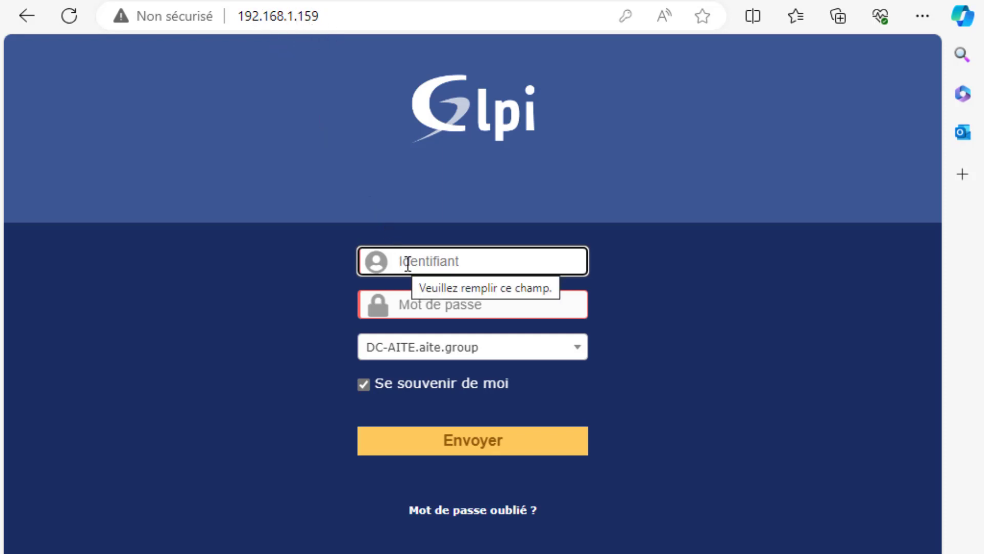
- Set the GLPI login source to Base interne GLPI
click(463, 347)
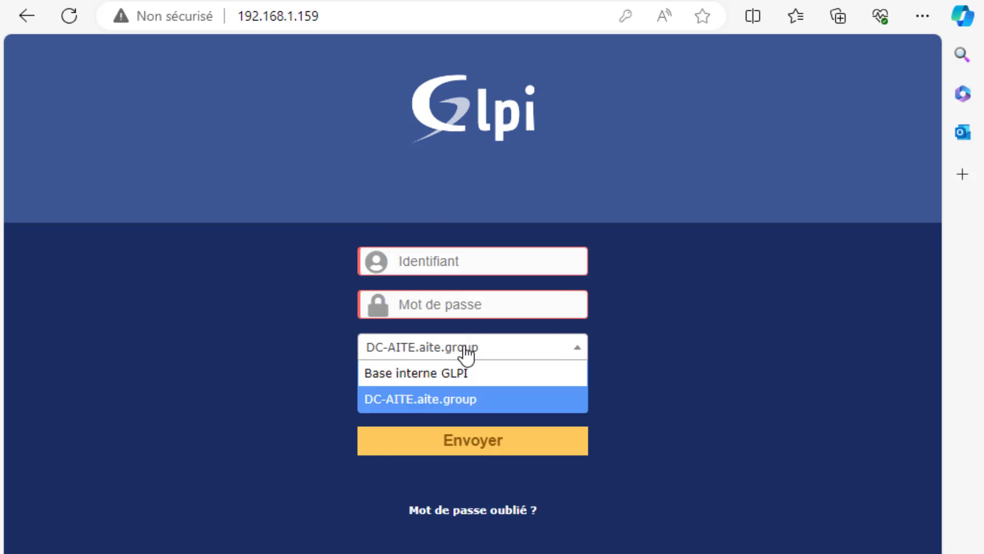
click(466, 352)
click(465, 353)
click(466, 352)
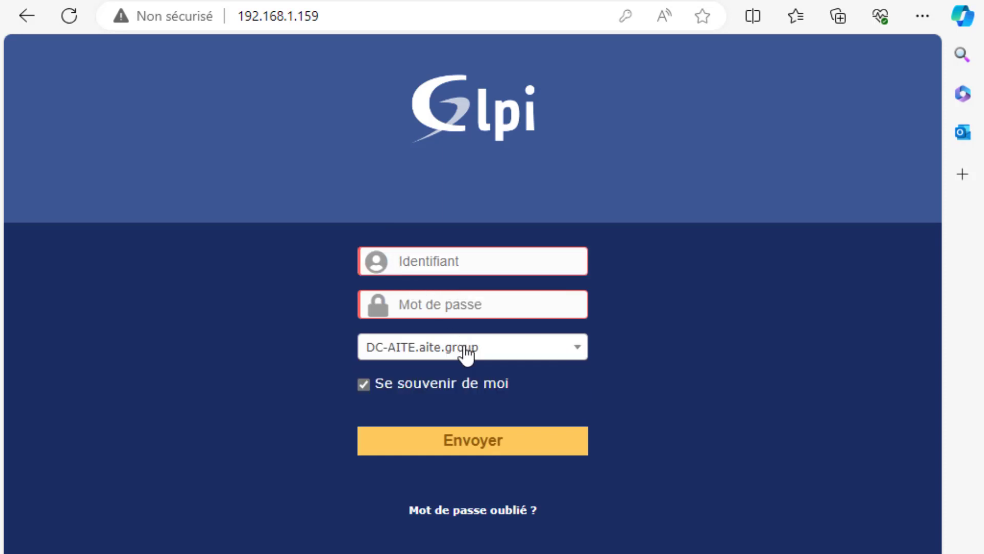
click(465, 353)
click(464, 376)
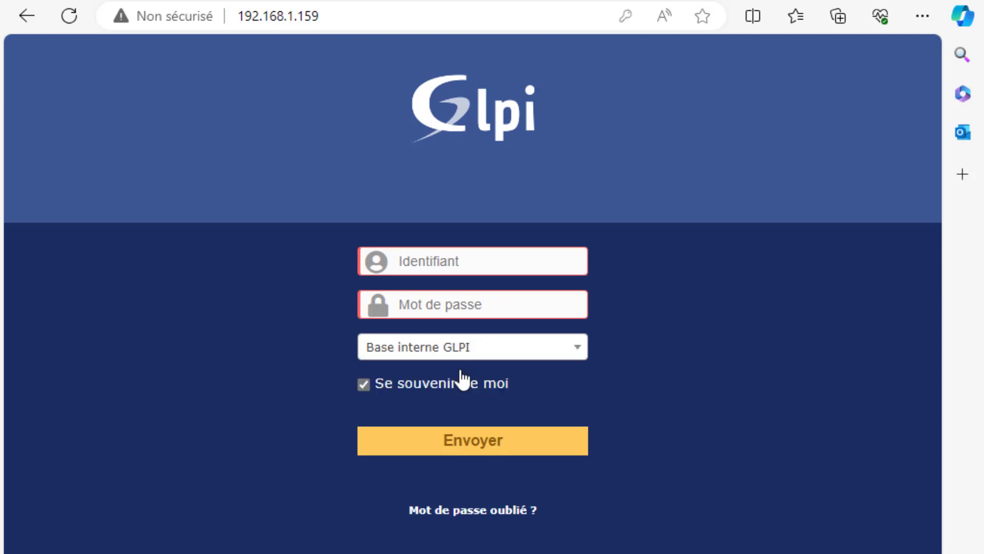
- Fill in the browser's saved internal account credentials and sign in to GLPI
click(427, 261)
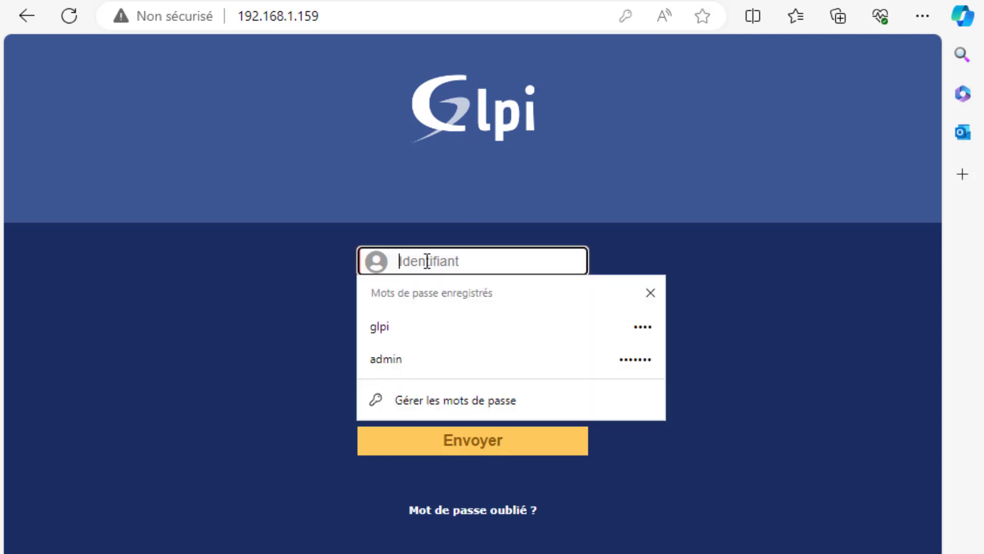
click(419, 333)
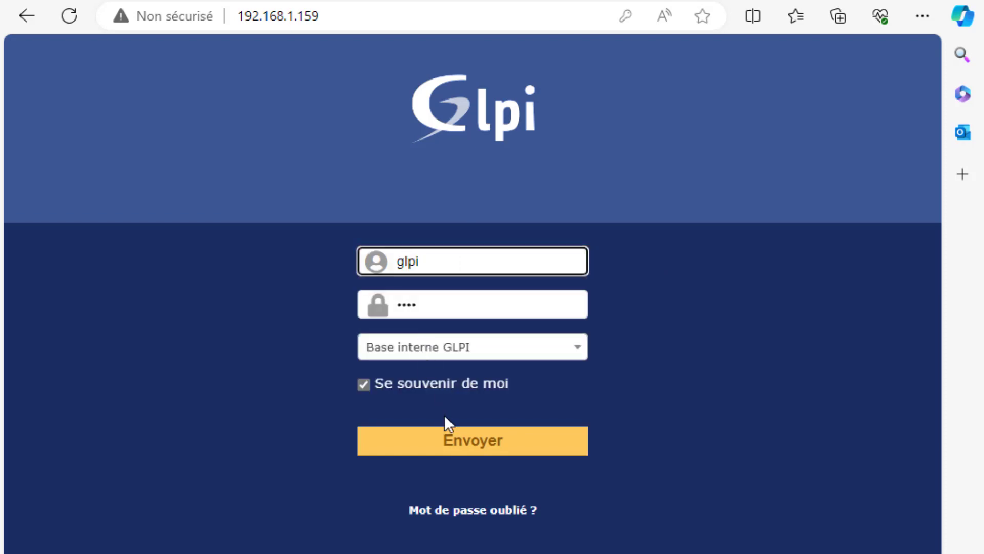
click(462, 447)
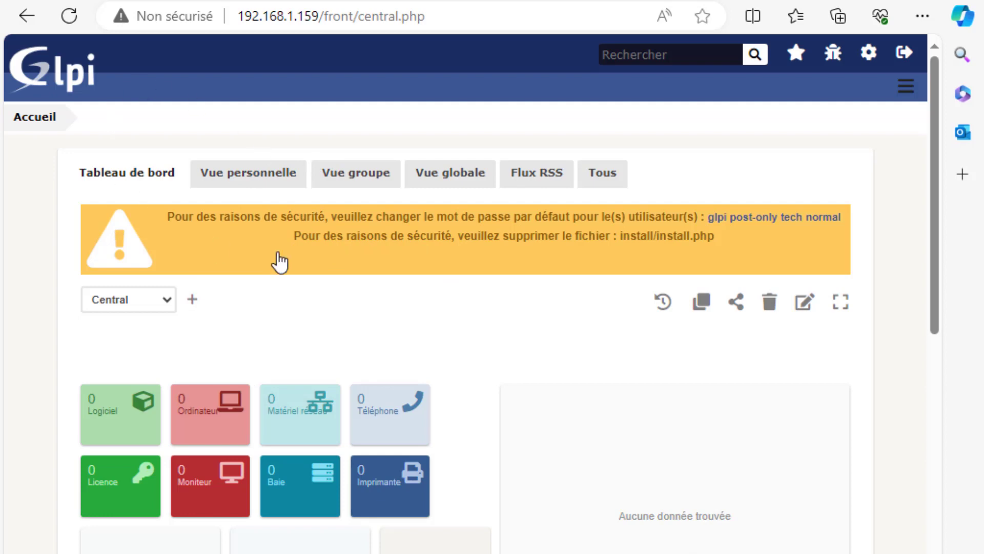
click(934, 481)
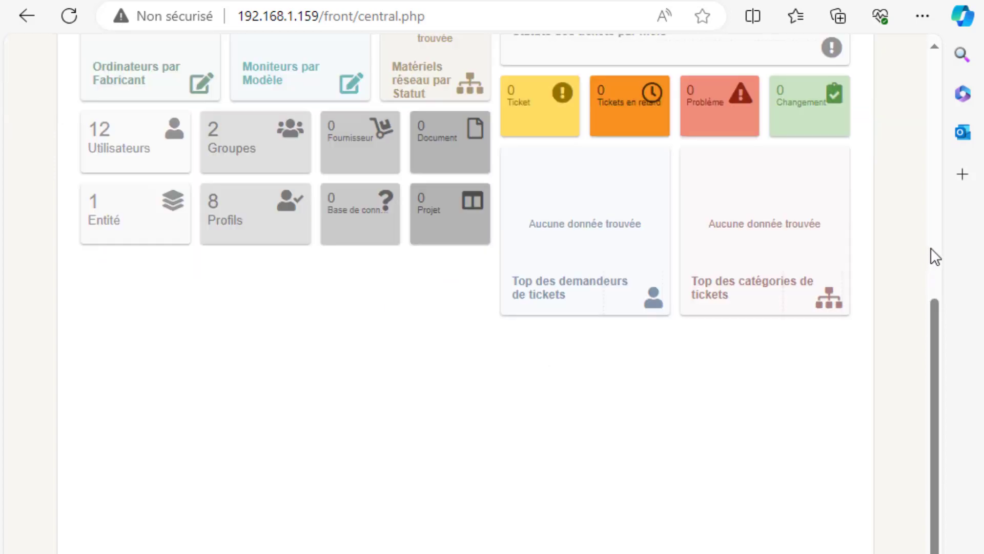
click(933, 187)
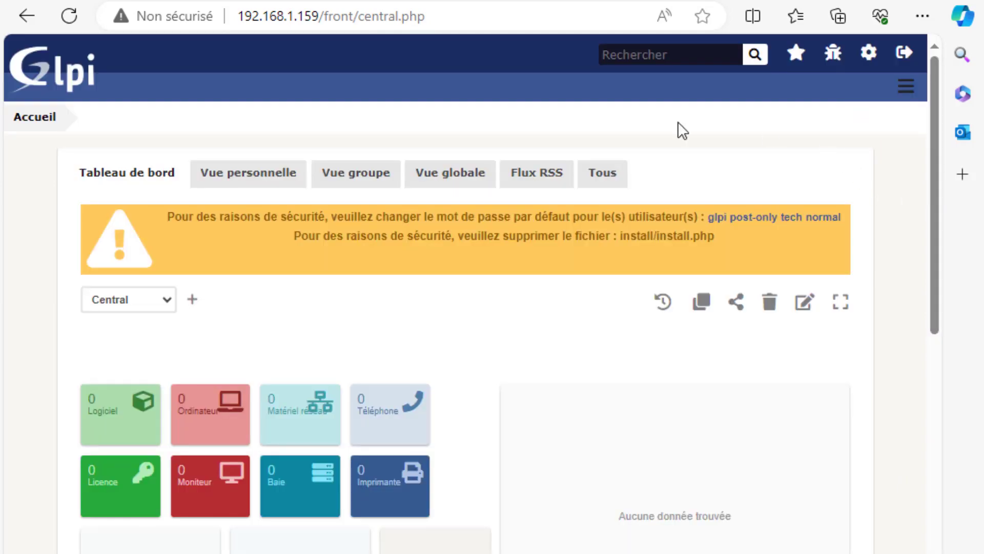